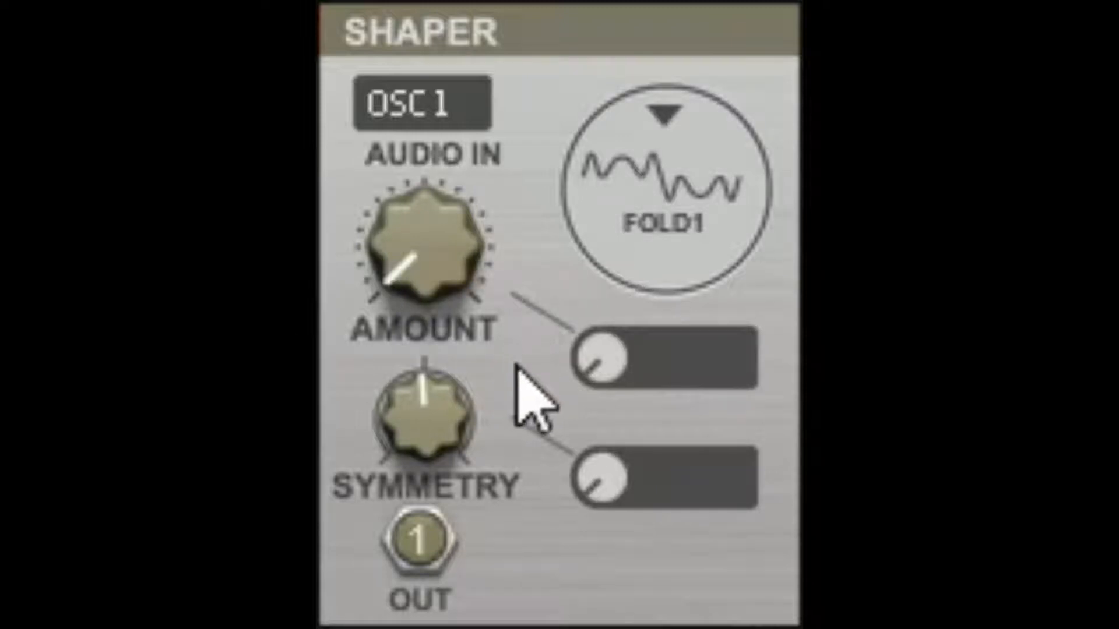
Step: Look over the available shaper types in the Shaper module, keeping Fold1 selected
{"action": "mouse_move", "coordinate": [392, 262]}
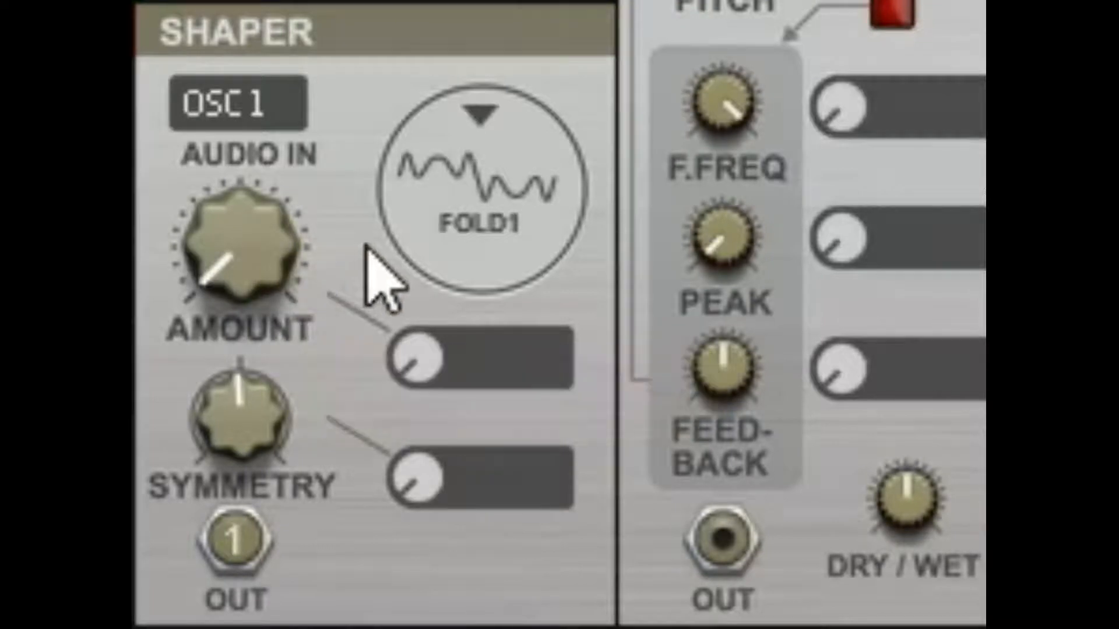
{"action": "left_click", "coordinate": [482, 162]}
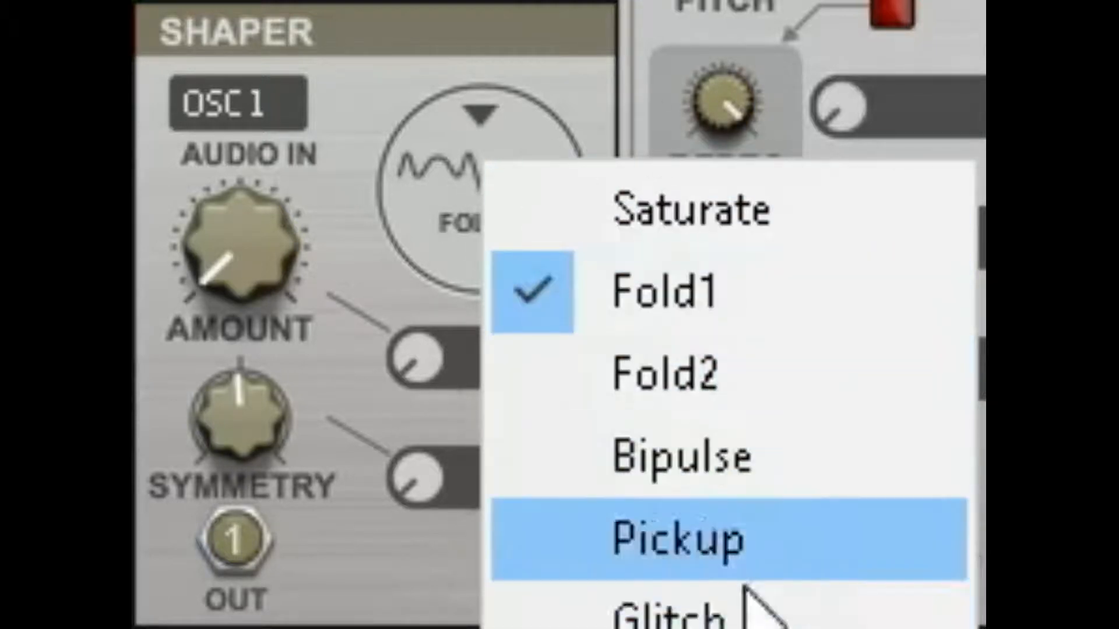
{"action": "left_click", "coordinate": [581, 69]}
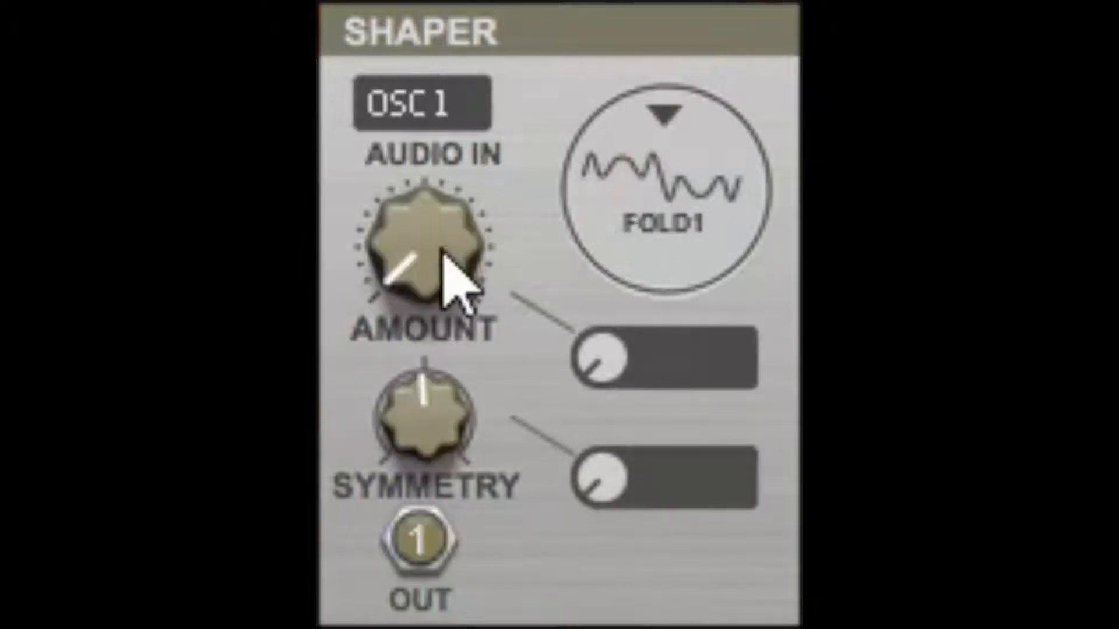
Step: Sweep the Shaper's Amount between minimum and maximum with the Fold1 type, ending at minimum
{"action": "left_click_drag", "start_coordinate": [457, 268], "coordinate": [654, 474]}
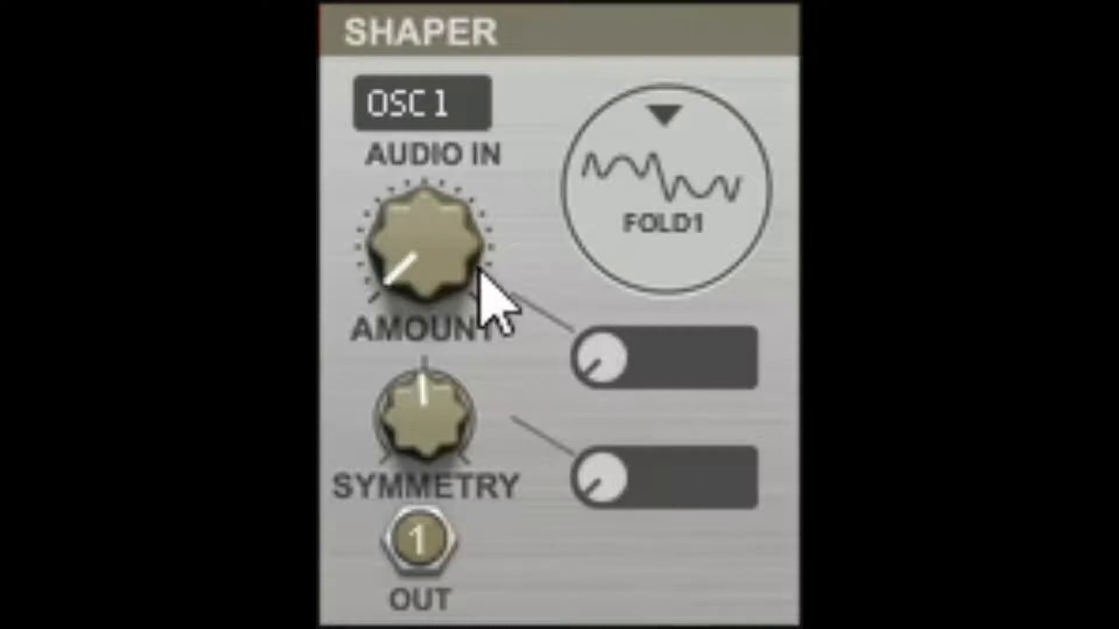
{"action": "left_click_drag", "start_coordinate": [420, 250], "coordinate": [489, 1]}
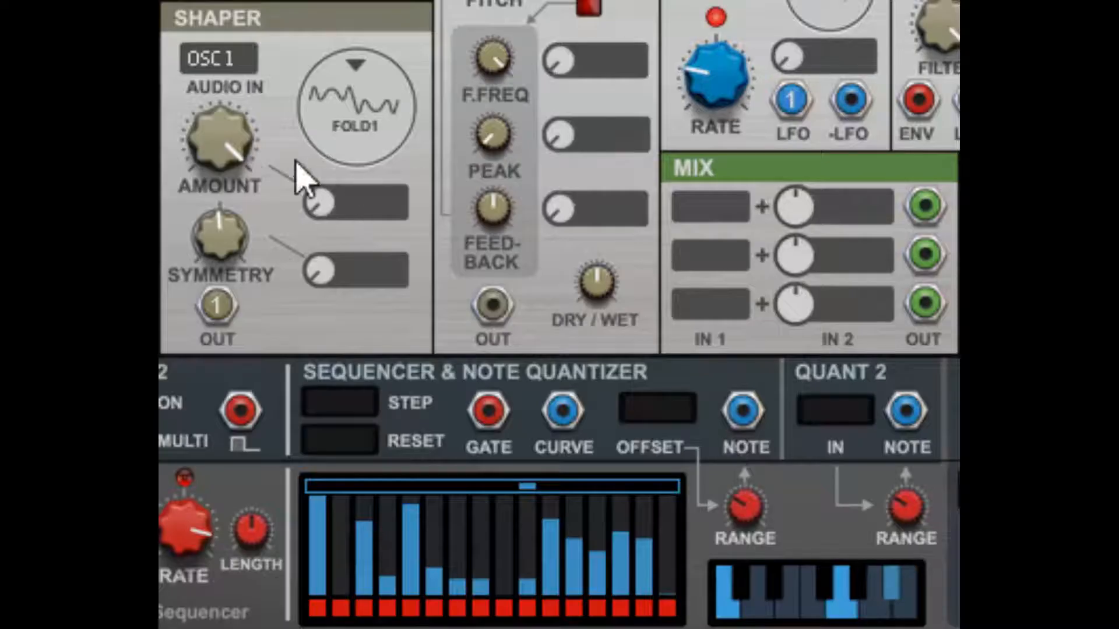
{"action": "left_click_drag", "start_coordinate": [458, 271], "coordinate": [455, 384]}
{"action": "left_click_drag", "start_coordinate": [237, 215], "coordinate": [292, 332]}
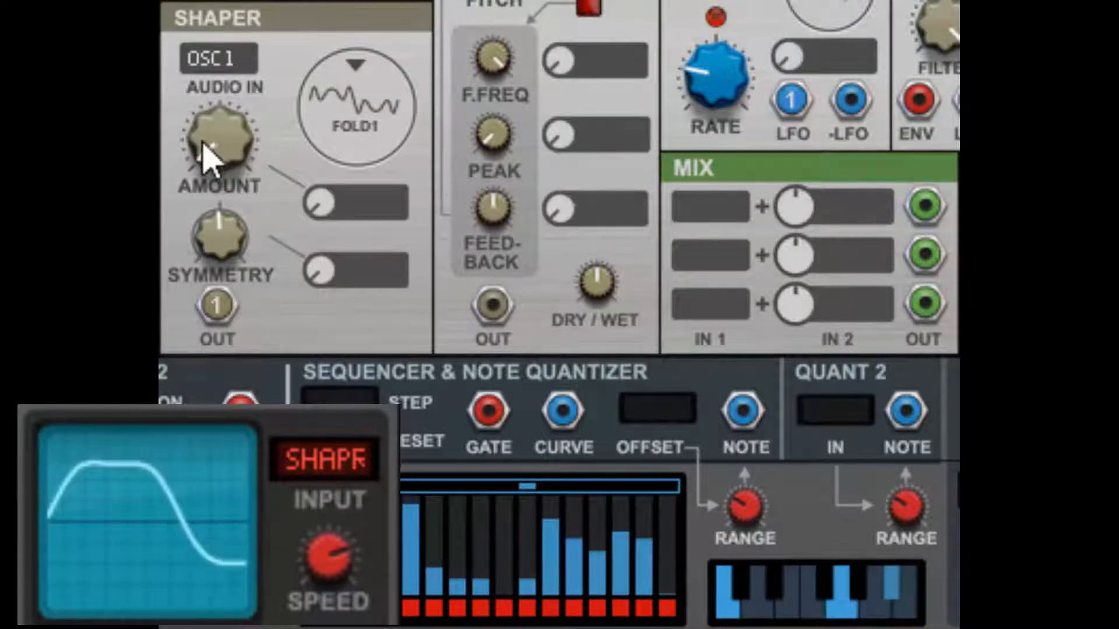
{"action": "left_click_drag", "start_coordinate": [215, 155], "coordinate": [237, 36]}
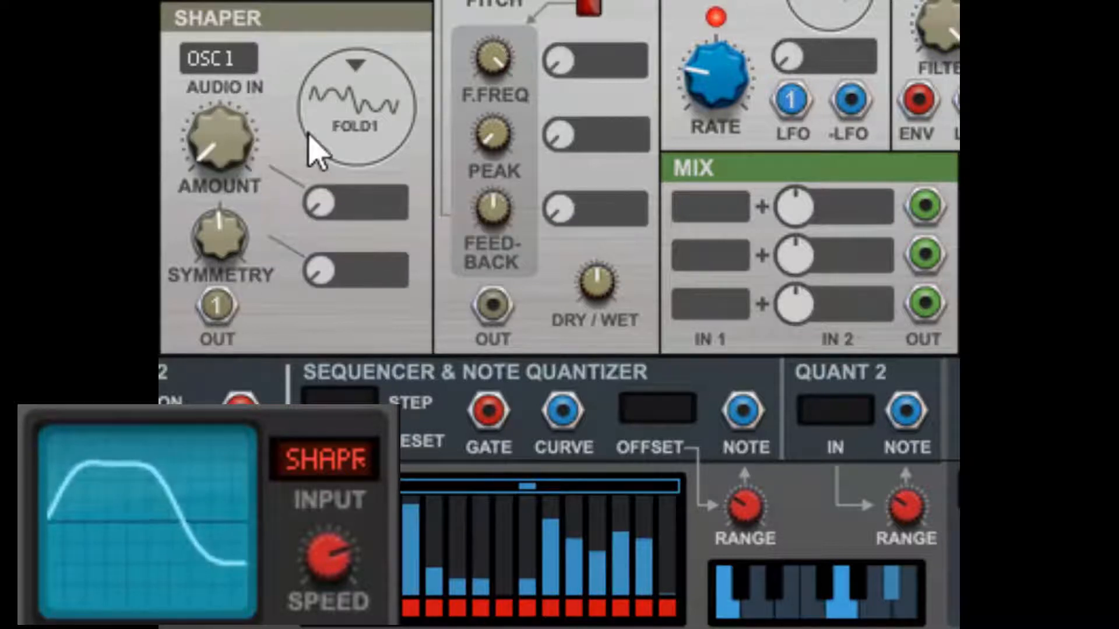
Step: Switch the shaper type to Fold2 and sweep the Amount, returning it to 0%
{"action": "left_click", "coordinate": [358, 120]}
{"action": "left_click", "coordinate": [434, 228]}
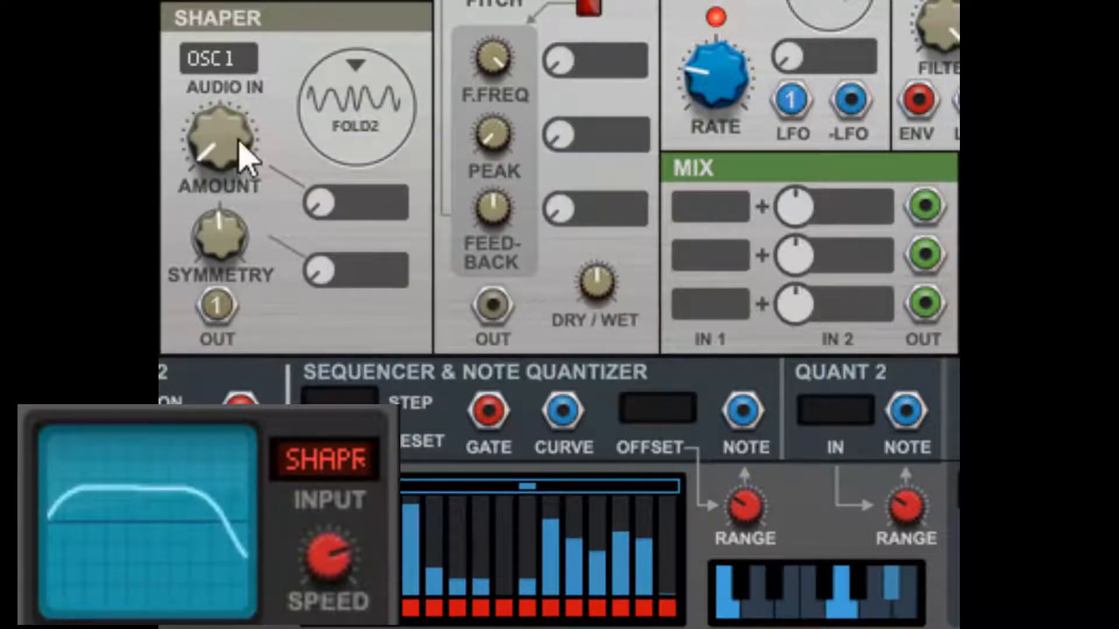
{"action": "left_click_drag", "start_coordinate": [223, 169], "coordinate": [271, 166]}
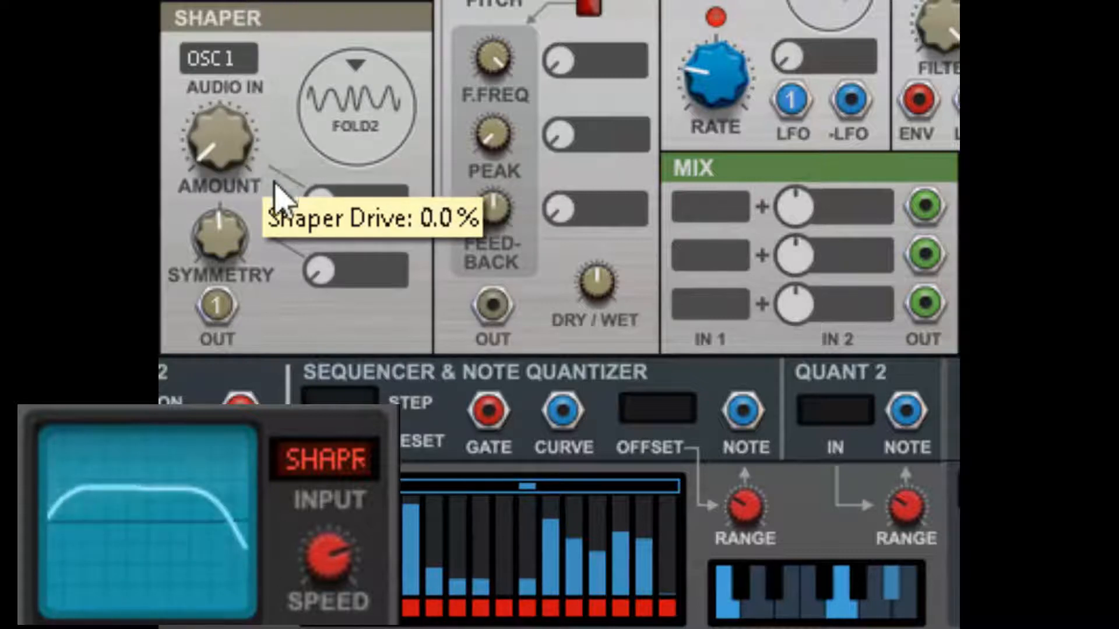
Step: Switch the shaper type to Bipulse and sweep the Amount up to 100%, returning it to minimum
{"action": "left_click", "coordinate": [343, 138]}
{"action": "left_click", "coordinate": [460, 283]}
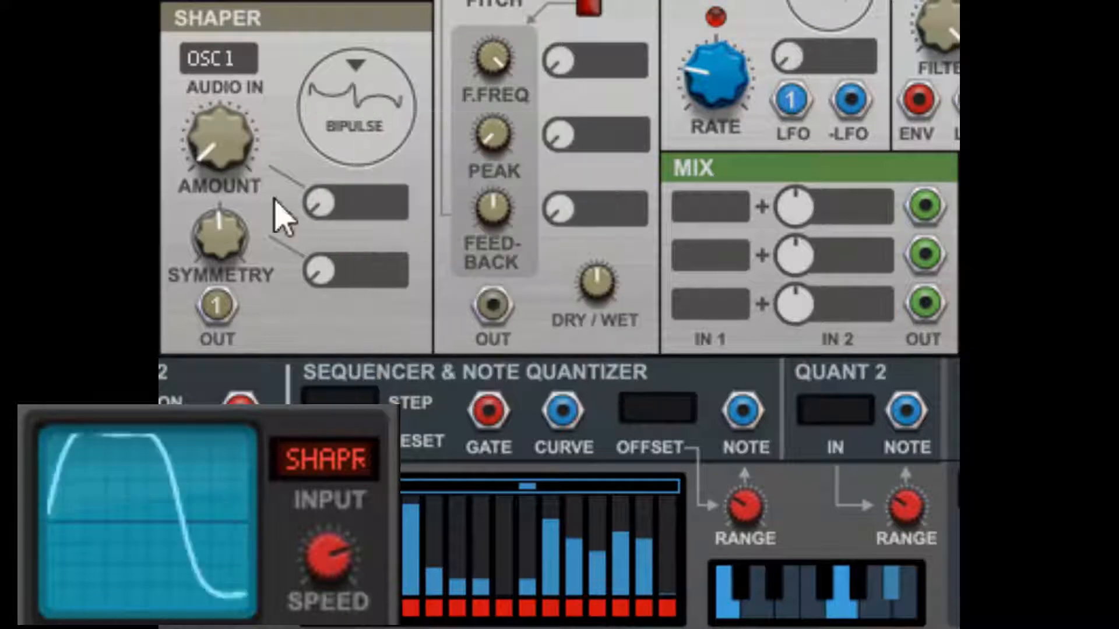
{"action": "left_click_drag", "start_coordinate": [224, 166], "coordinate": [245, 120]}
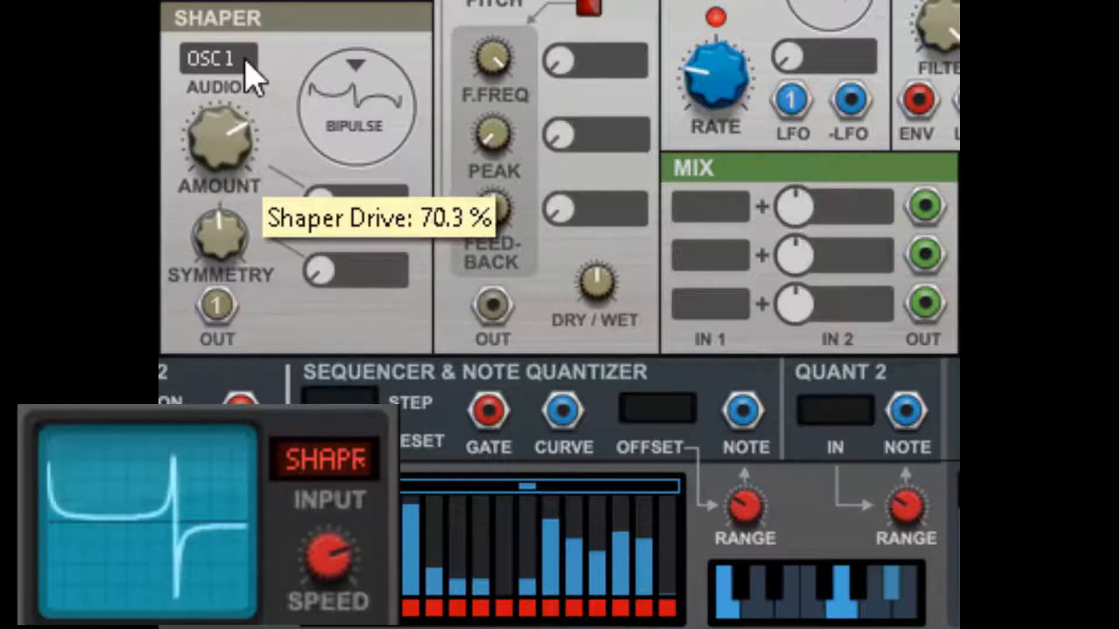
{"action": "left_click_drag", "start_coordinate": [259, 30], "coordinate": [261, 10]}
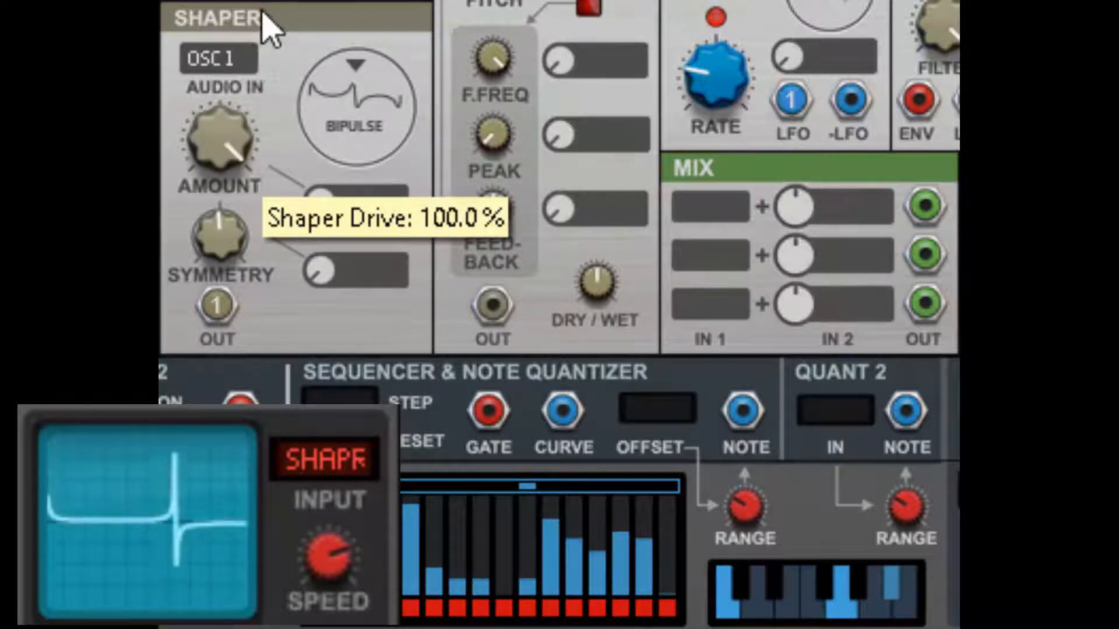
{"action": "left_click_drag", "start_coordinate": [265, 70], "coordinate": [289, 221]}
{"action": "left_click_drag", "start_coordinate": [282, 147], "coordinate": [327, 218]}
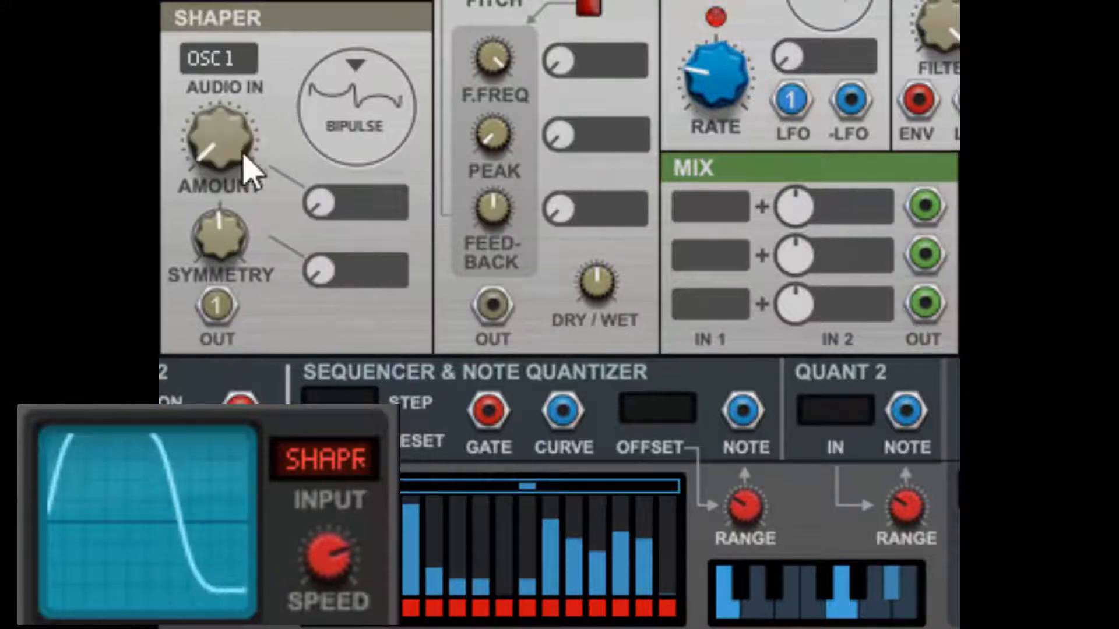
{"action": "left_click_drag", "start_coordinate": [221, 154], "coordinate": [321, 309]}
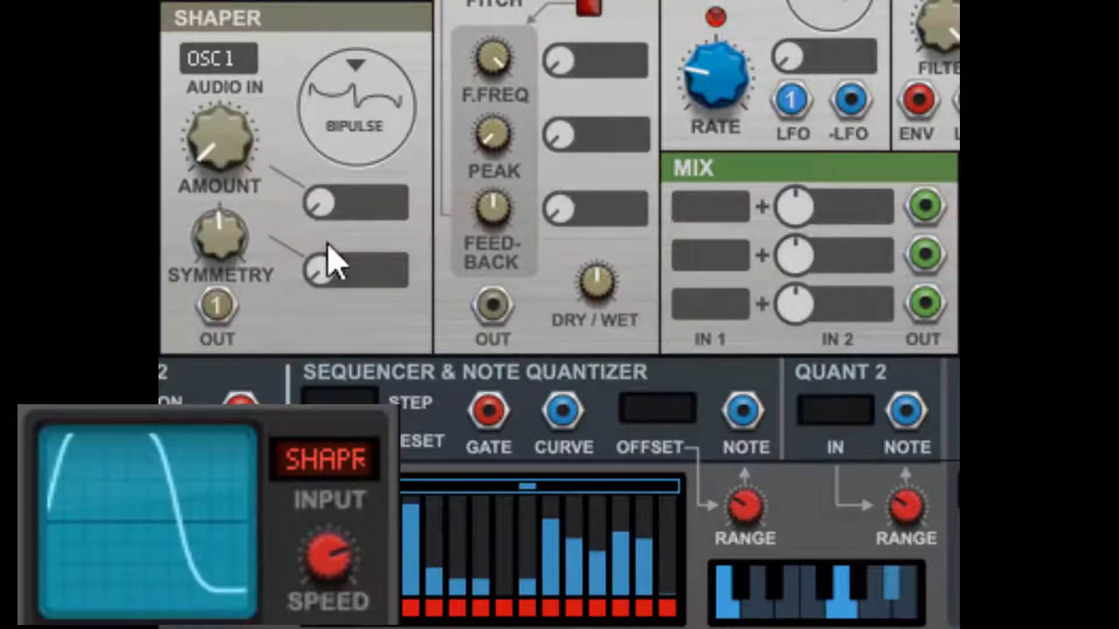
Step: Switch the shaper type to Pickup and sweep the Amount to 100% and back to minimum twice
{"action": "left_click", "coordinate": [349, 93]}
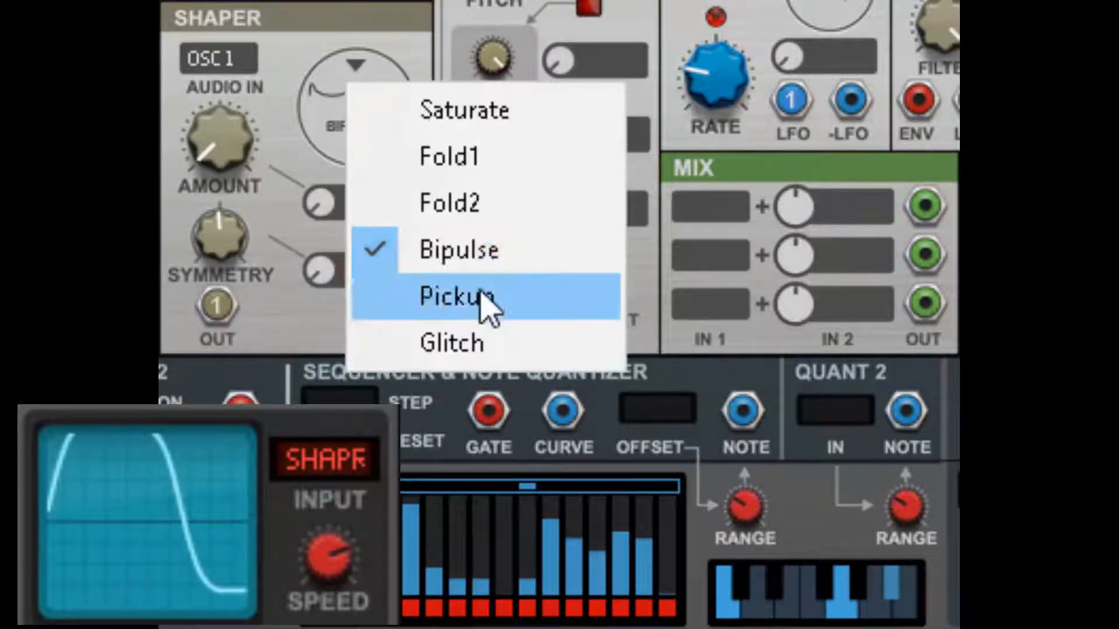
{"action": "left_click", "coordinate": [483, 296]}
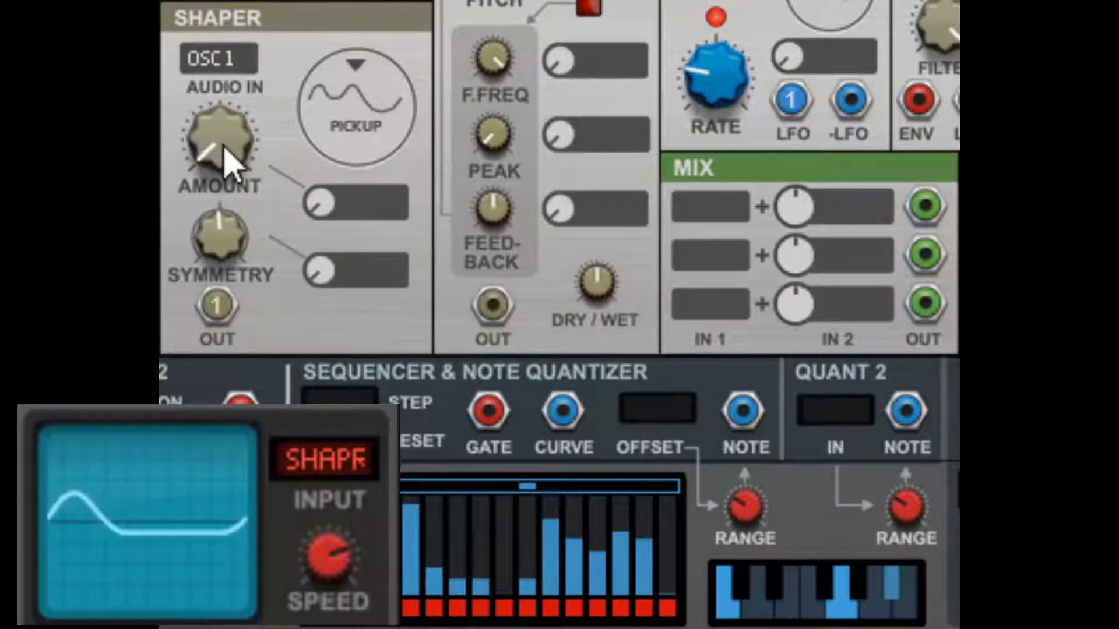
{"action": "mouse_move", "coordinate": [236, 166]}
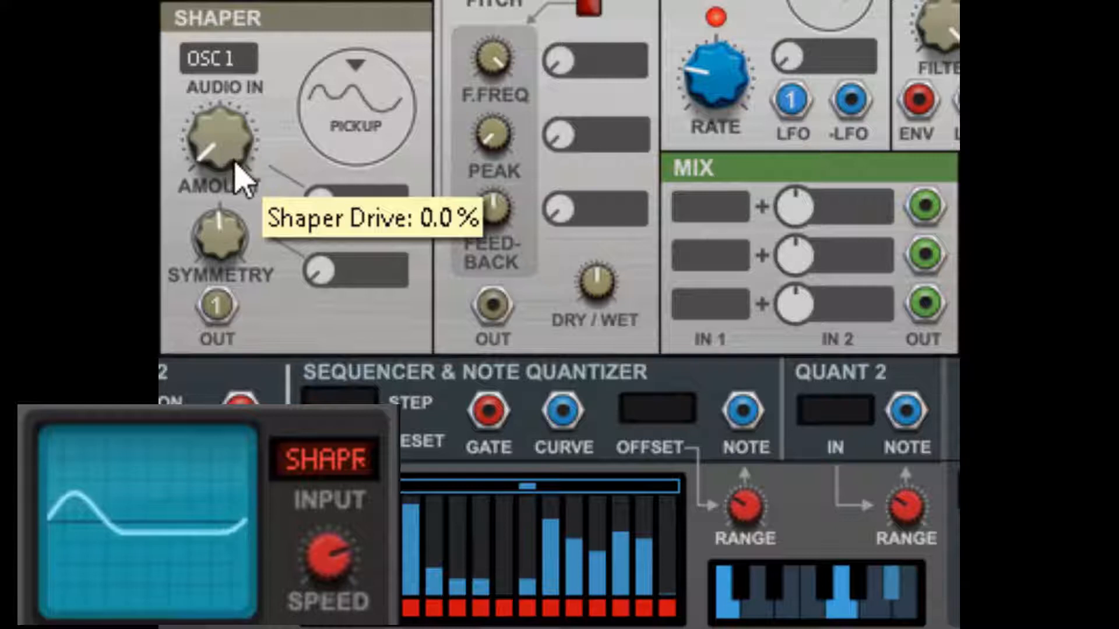
{"action": "left_click_drag", "start_coordinate": [236, 164], "coordinate": [313, 0]}
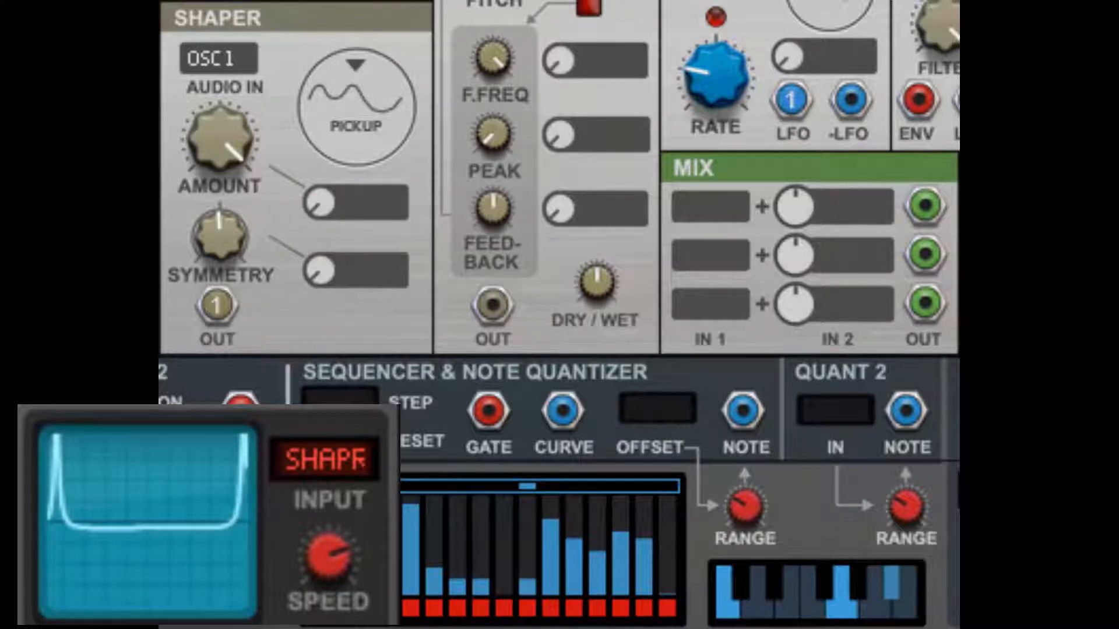
{"action": "mouse_move", "coordinate": [235, 153]}
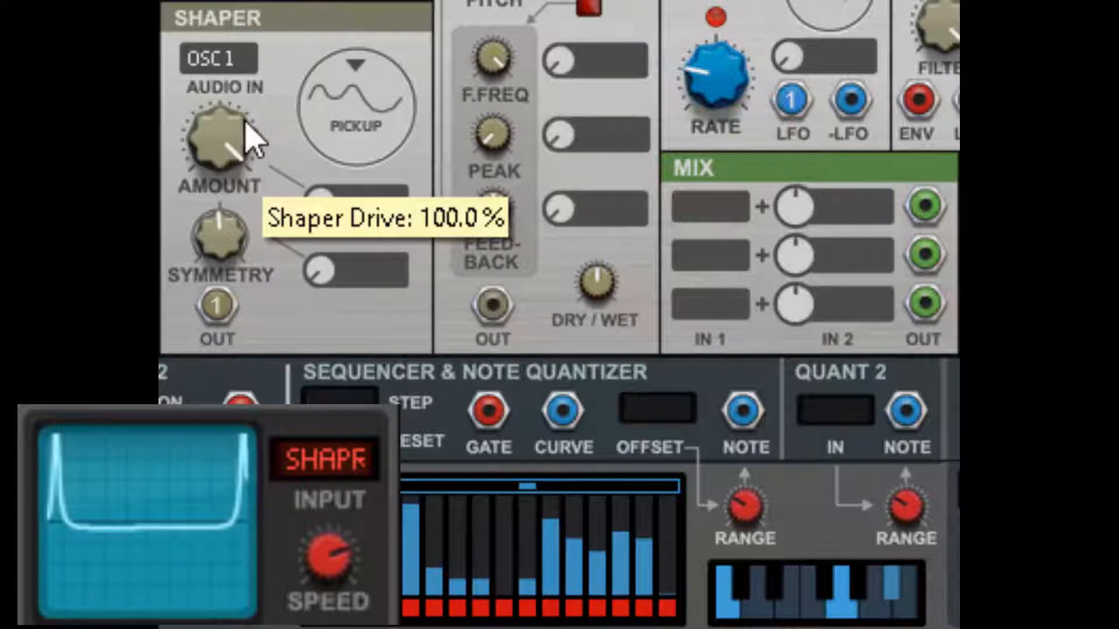
{"action": "left_click_drag", "start_coordinate": [245, 124], "coordinate": [317, 108]}
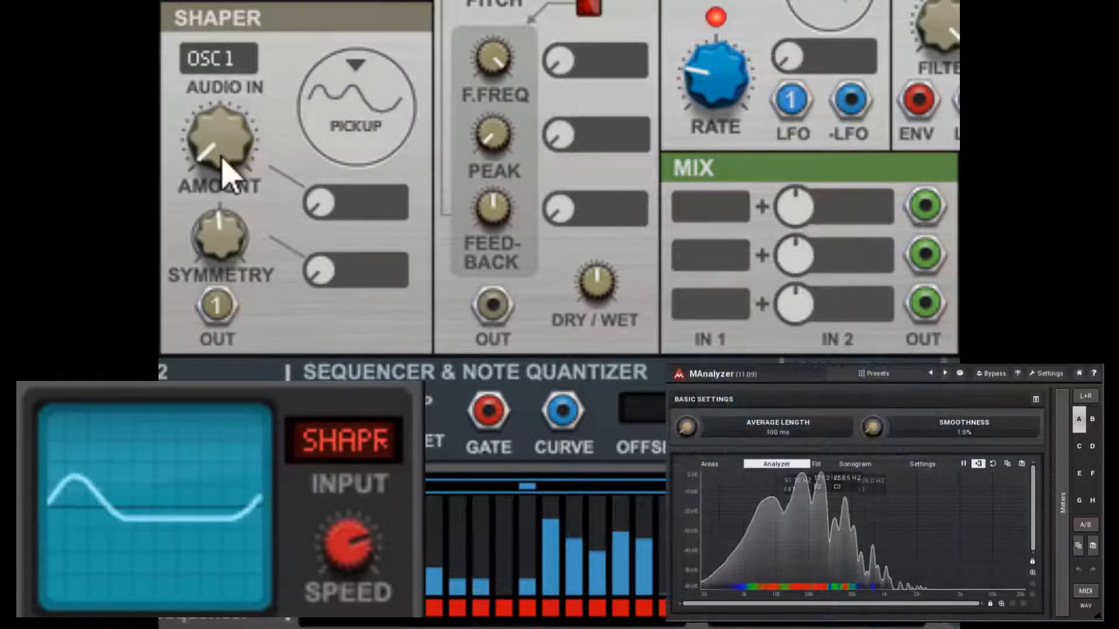
{"action": "left_click_drag", "start_coordinate": [225, 154], "coordinate": [269, 1]}
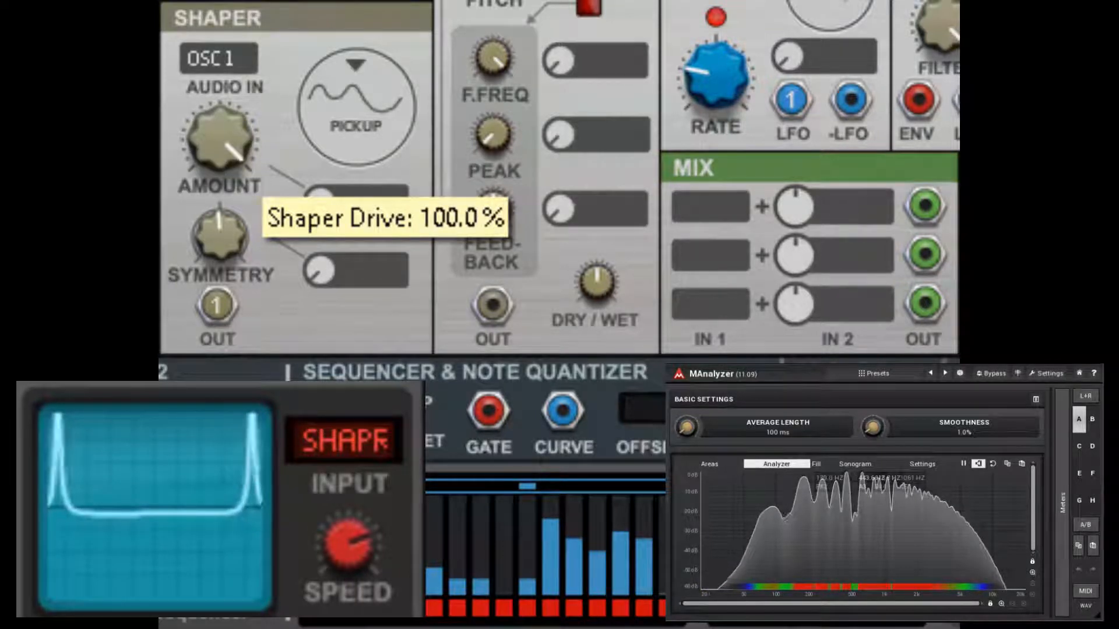
{"action": "left_click_drag", "start_coordinate": [291, 7], "coordinate": [348, 1]}
{"action": "left_click_drag", "start_coordinate": [359, 50], "coordinate": [391, 273]}
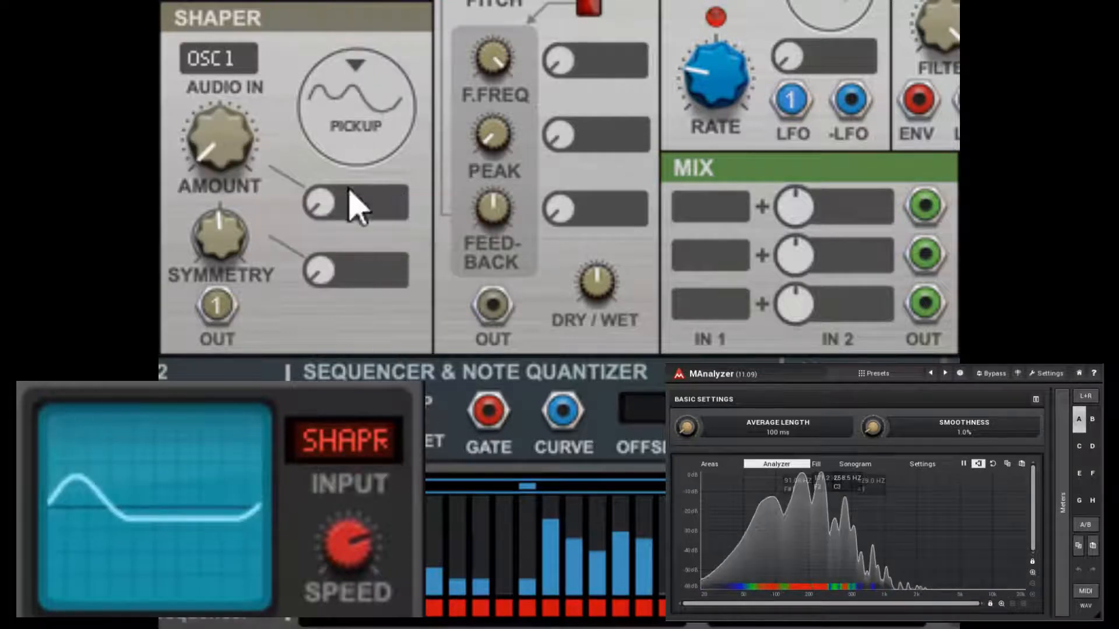
Step: Switch the shaper type to Glitch, sweep the Amount to maximum, and lower it to about a quarter
{"action": "left_click", "coordinate": [331, 96]}
{"action": "left_click", "coordinate": [376, 346]}
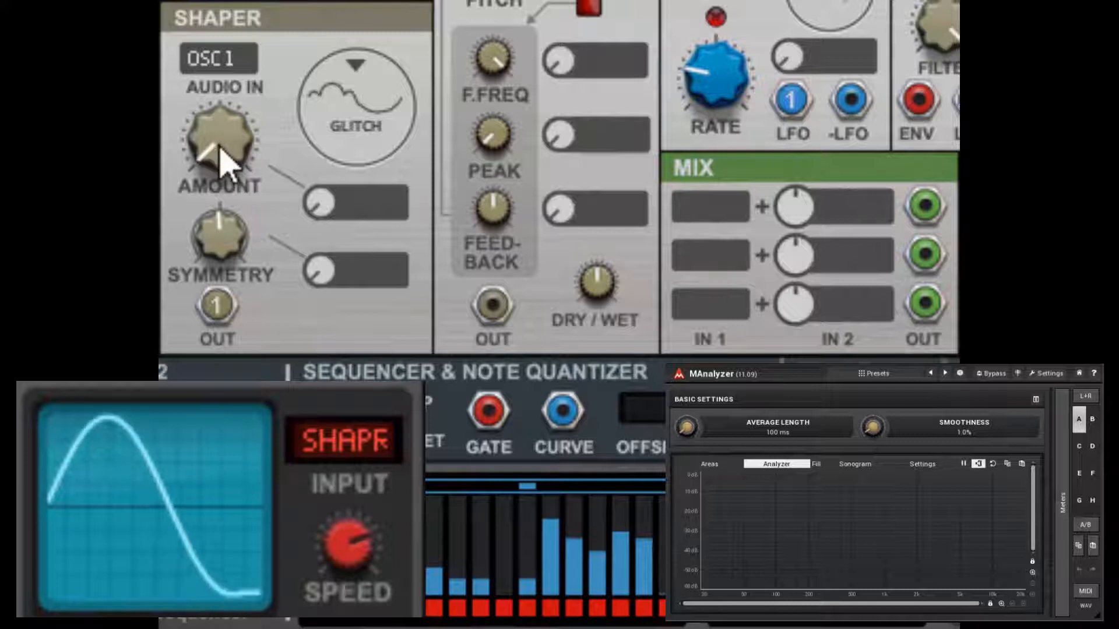
{"action": "left_click_drag", "start_coordinate": [211, 151], "coordinate": [260, 5]}
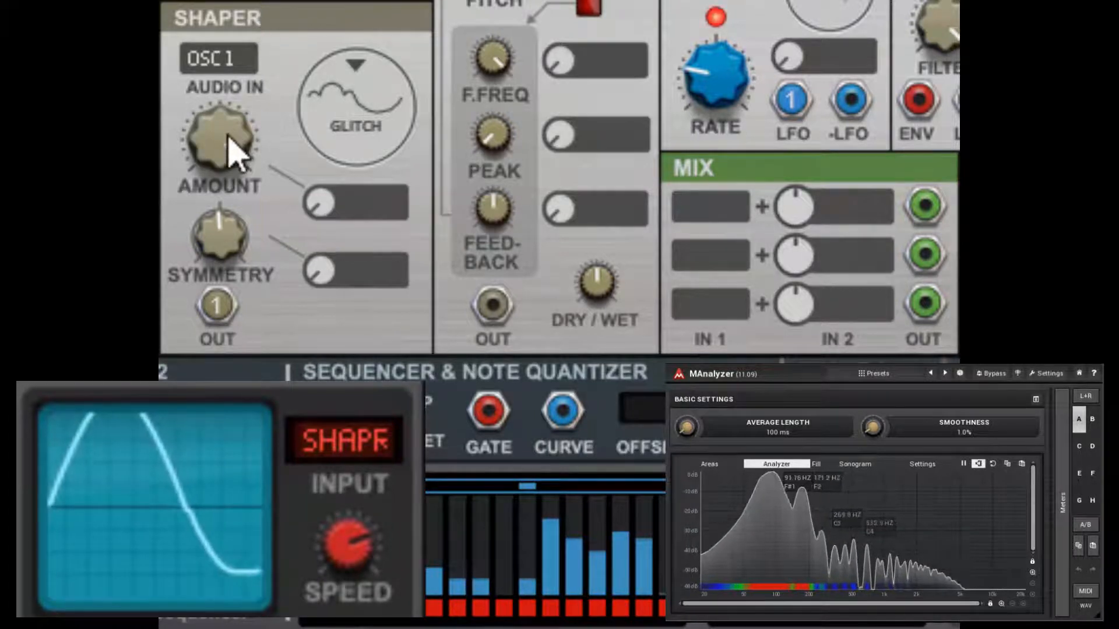
{"action": "left_click_drag", "start_coordinate": [210, 150], "coordinate": [243, 110]}
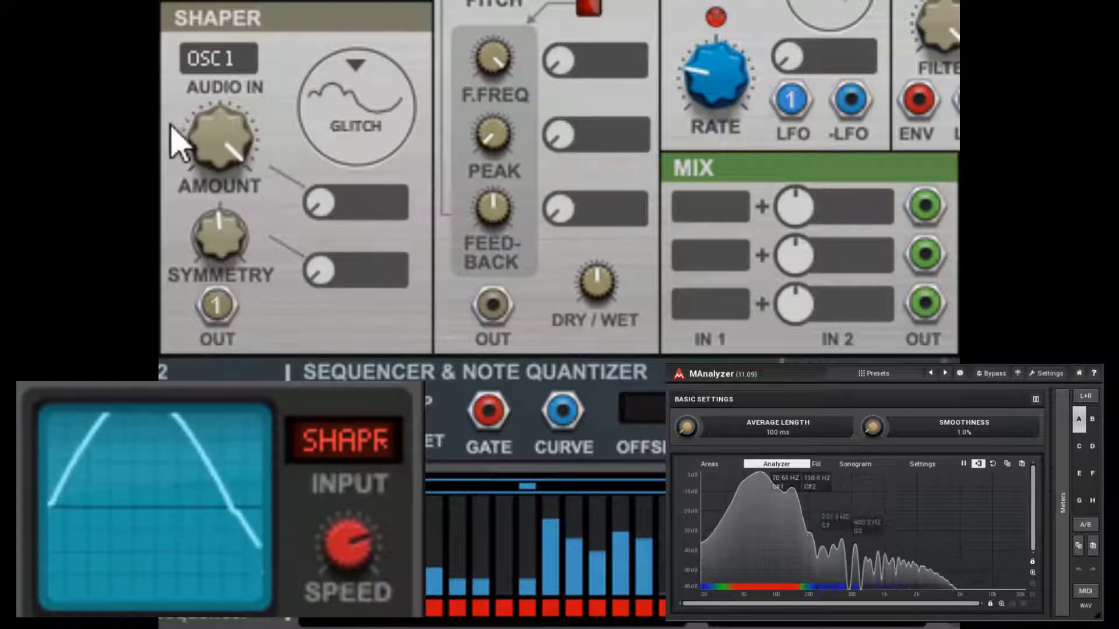
{"action": "left_click_drag", "start_coordinate": [251, 150], "coordinate": [274, 242]}
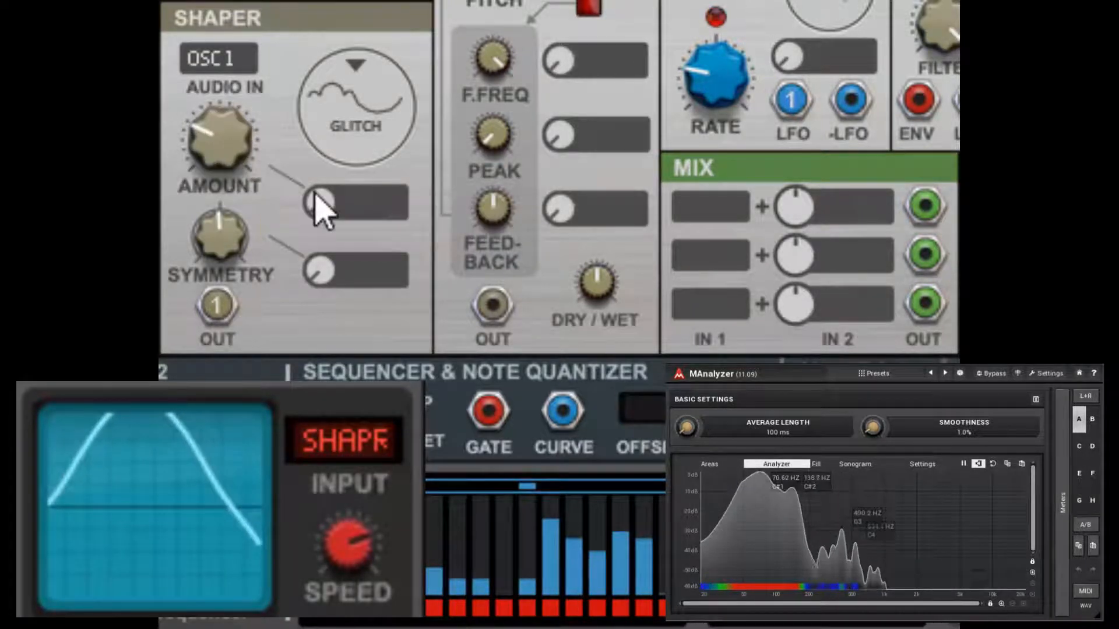
Step: Raise the Glitch shaper's Amount to maximum again and bring it back down to minimum
{"action": "mouse_move", "coordinate": [319, 208]}
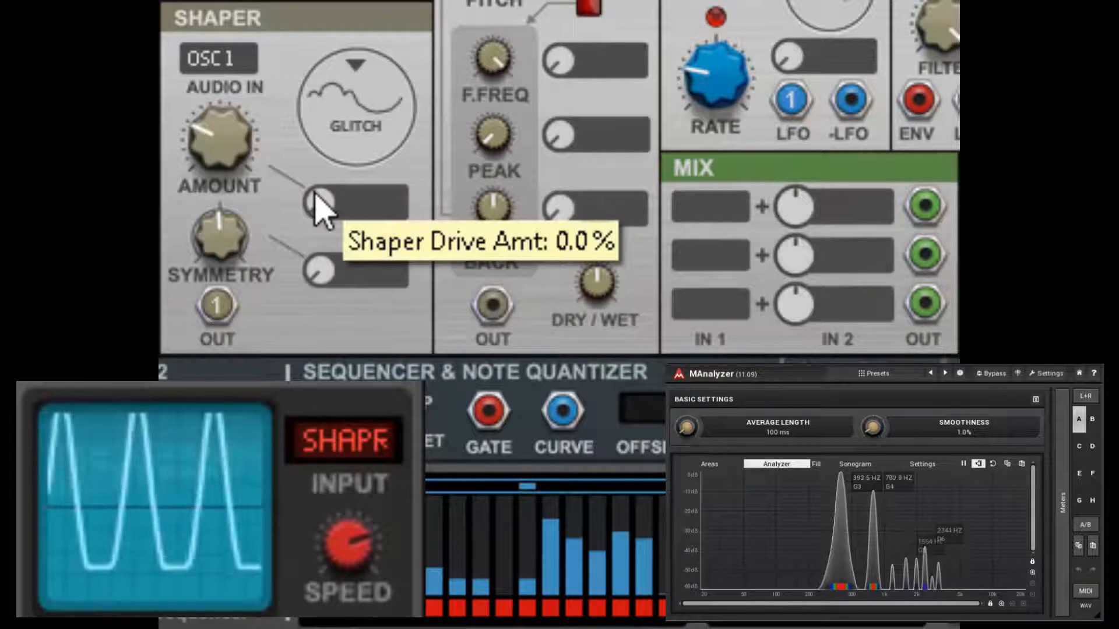
{"action": "left_click_drag", "start_coordinate": [194, 169], "coordinate": [331, 2]}
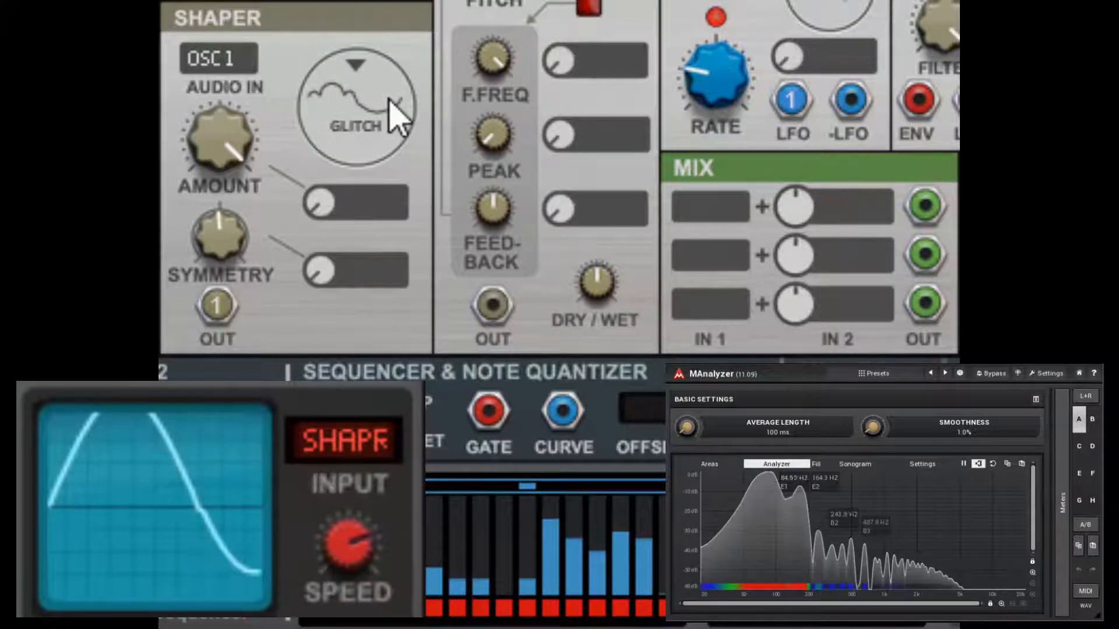
{"action": "left_click_drag", "start_coordinate": [240, 166], "coordinate": [319, 279]}
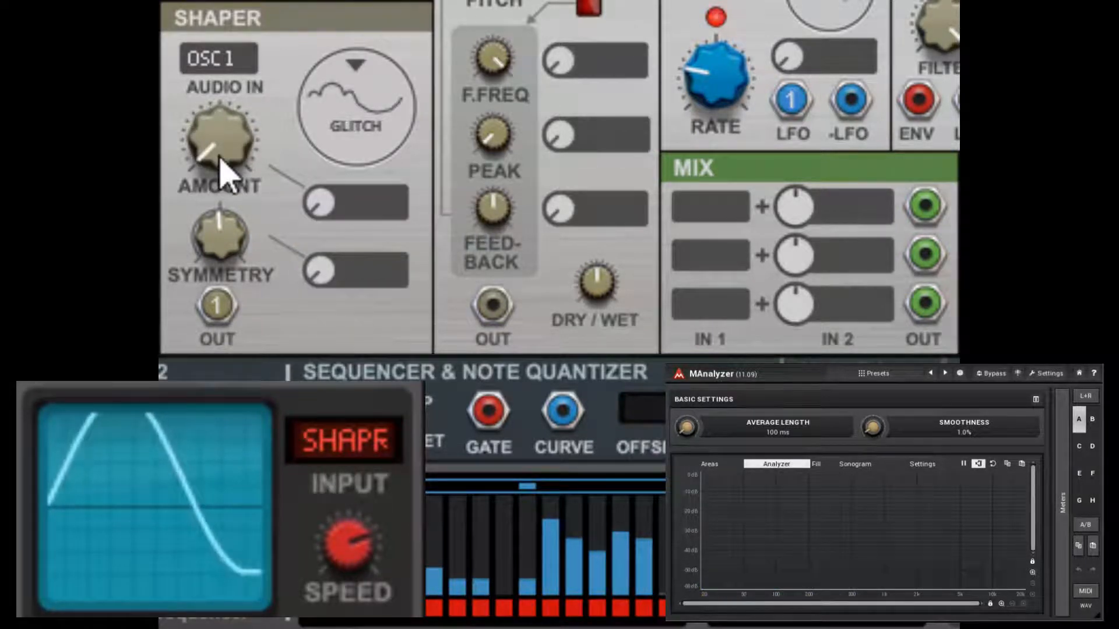
{"action": "left_click_drag", "start_coordinate": [220, 157], "coordinate": [353, 224]}
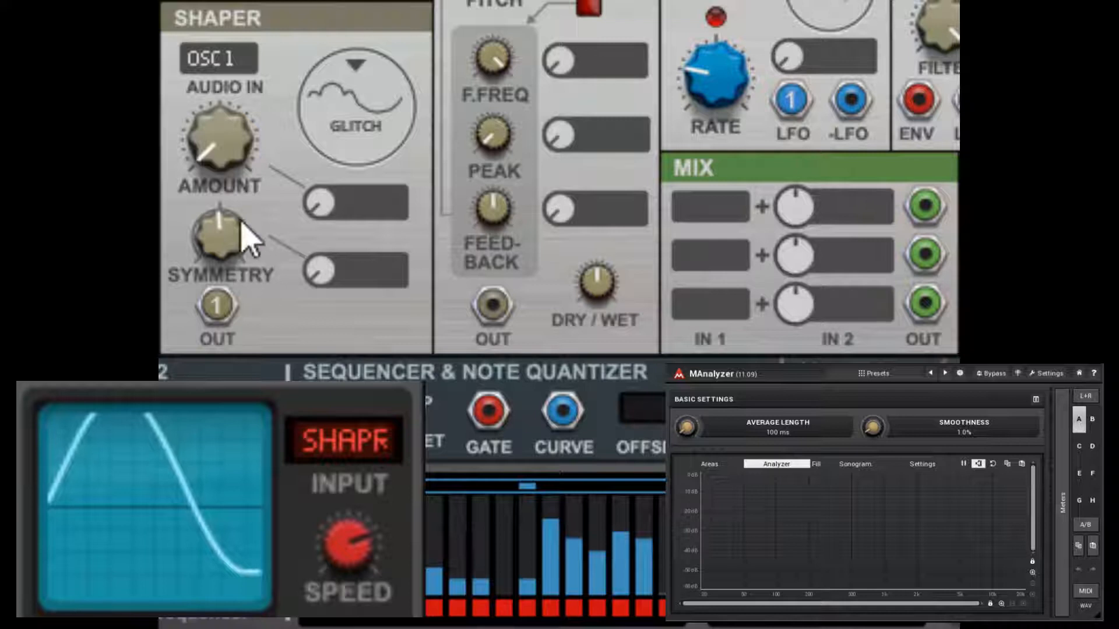
{"action": "left_click_drag", "start_coordinate": [245, 153], "coordinate": [329, 210]}
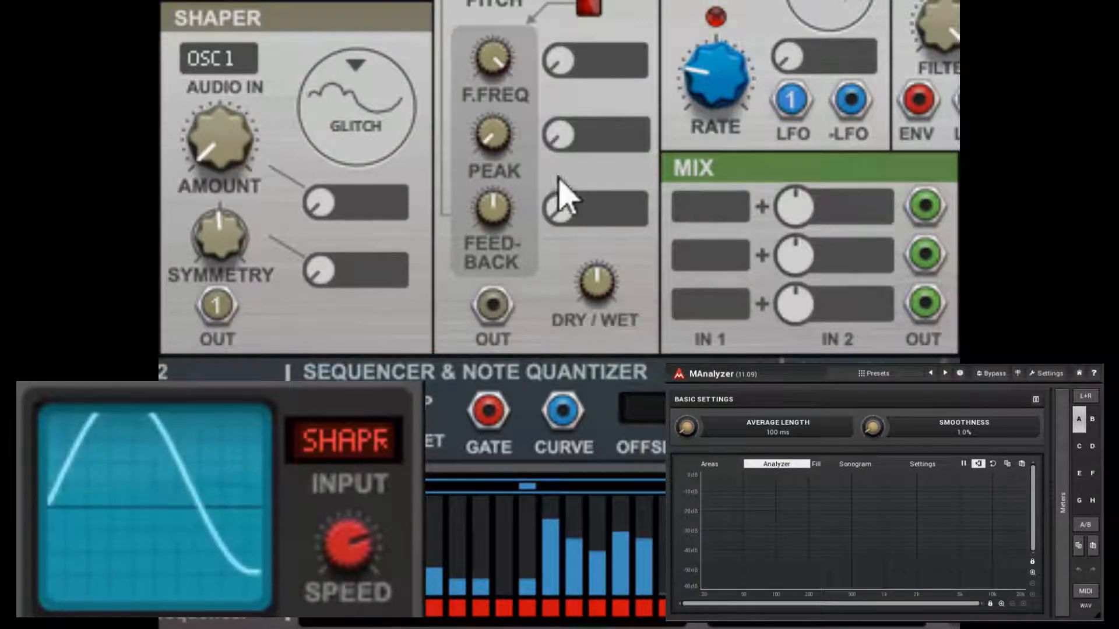
Step: Turn the Shaper's Symmetry well above centre and set the Amount to 28.1%
{"action": "left_click_drag", "start_coordinate": [224, 265], "coordinate": [256, 154]}
{"action": "left_click_drag", "start_coordinate": [263, 99], "coordinate": [275, 70]}
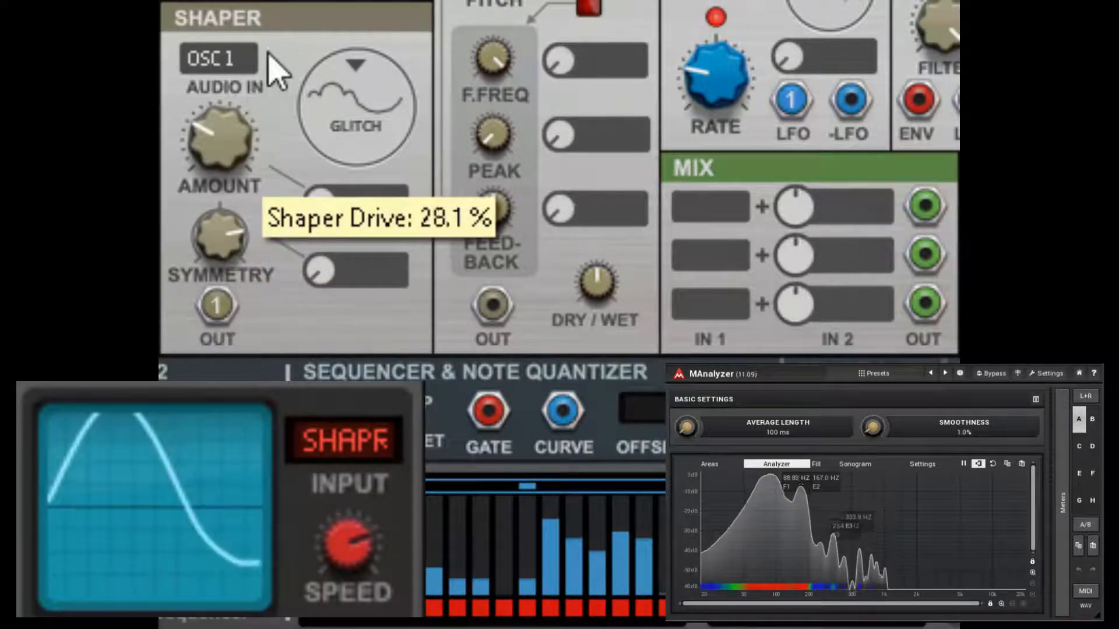
Step: Switch the shaper type back to Fold1 and sweep the Symmetry, returning it to centre
{"action": "left_click", "coordinate": [358, 79]}
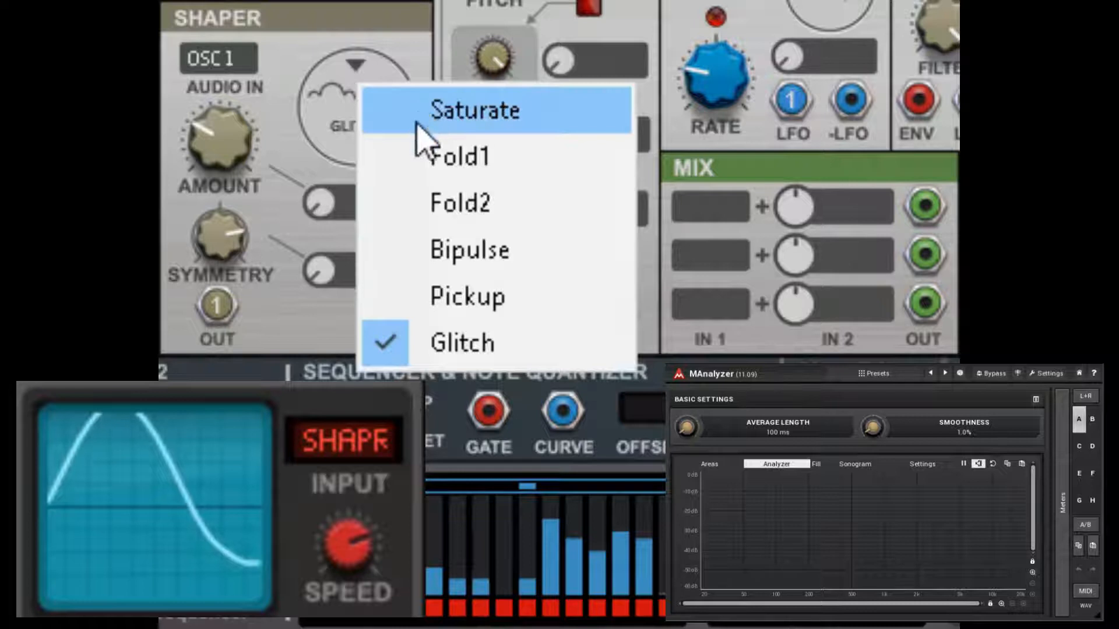
{"action": "left_click", "coordinate": [437, 155]}
{"action": "left_click_drag", "start_coordinate": [225, 274], "coordinate": [269, 200]}
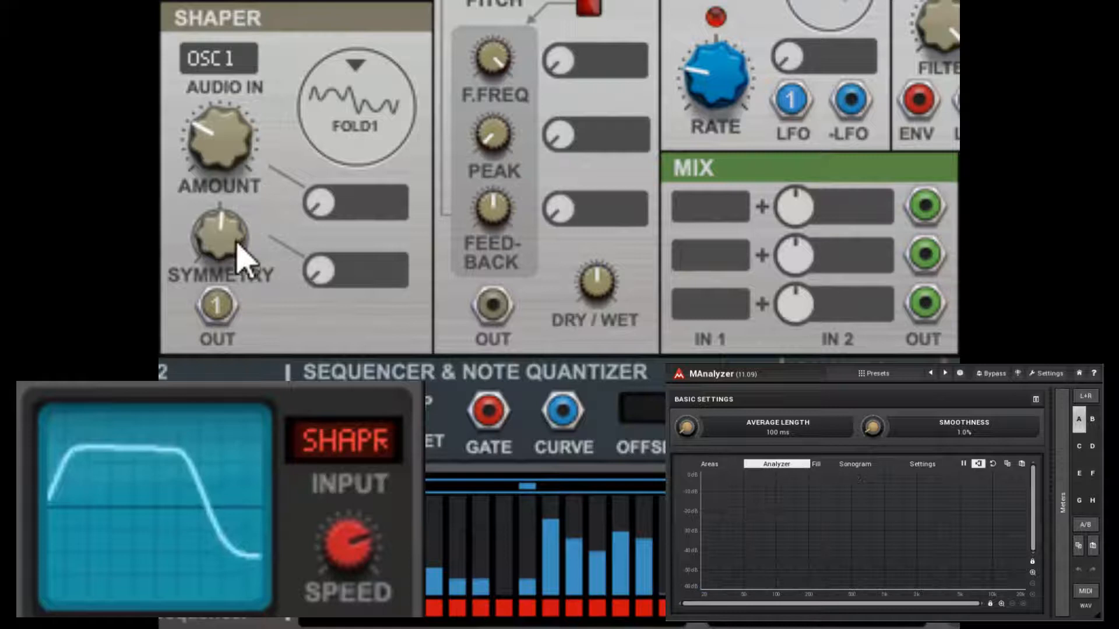
{"action": "mouse_move", "coordinate": [236, 252]}
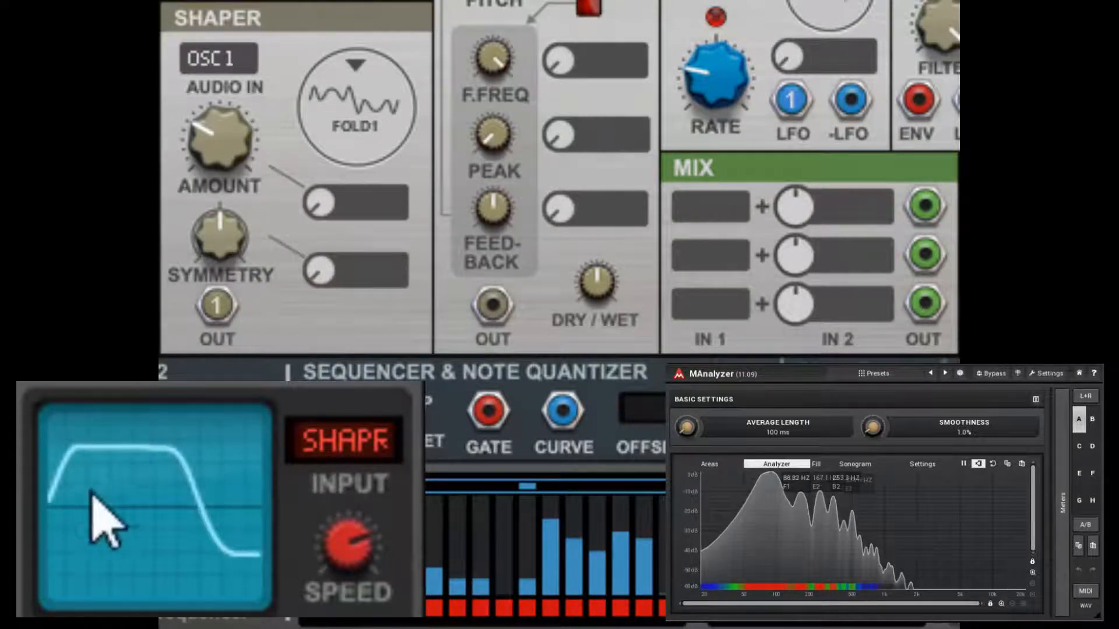
Step: Raise the Fold1 shaper's Amount to maximum and sweep the Symmetry below centre, finishing slightly above centre
{"action": "left_click_drag", "start_coordinate": [222, 229], "coordinate": [276, 217]}
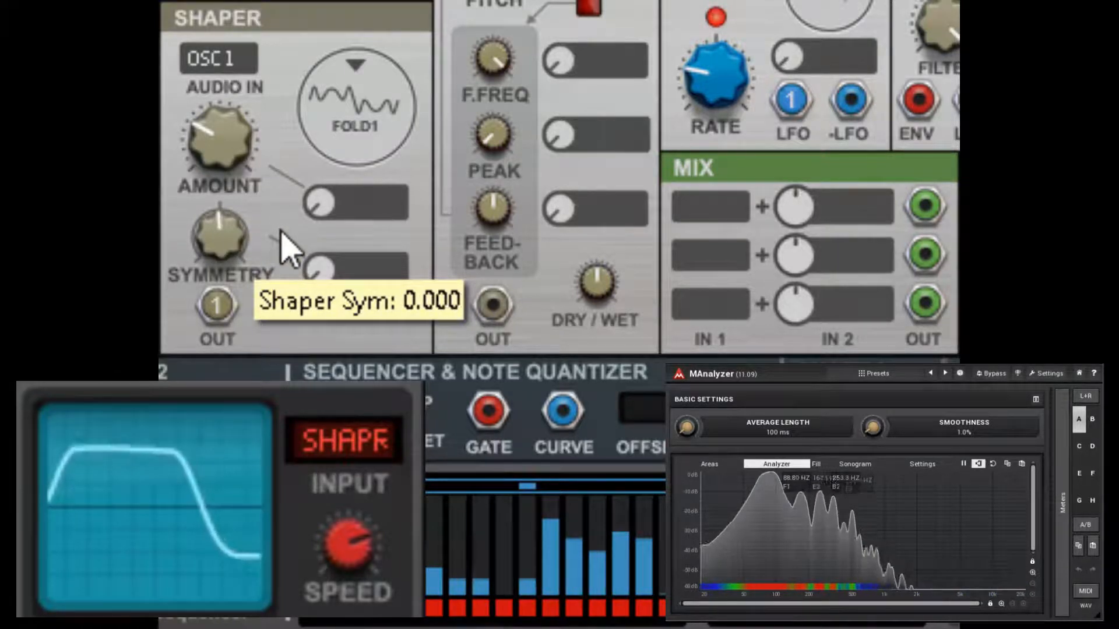
{"action": "left_click", "coordinate": [352, 94]}
{"action": "left_click_drag", "start_coordinate": [236, 140], "coordinate": [265, 6]}
{"action": "left_click_drag", "start_coordinate": [241, 226], "coordinate": [234, 244]}
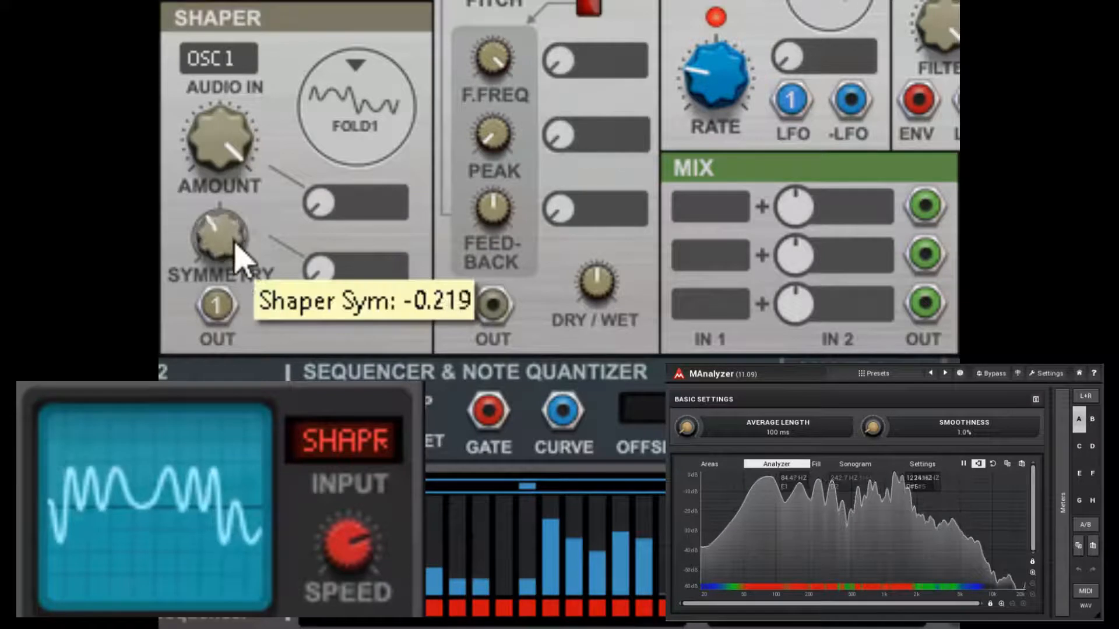
{"action": "left_click_drag", "start_coordinate": [236, 284], "coordinate": [237, 331]}
{"action": "left_click_drag", "start_coordinate": [233, 224], "coordinate": [251, 137]}
Step: Switch the shaper type to Fold2, lower the Amount slightly, and sweep the Symmetry to minimum and back just above centre
{"action": "left_click", "coordinate": [349, 121]}
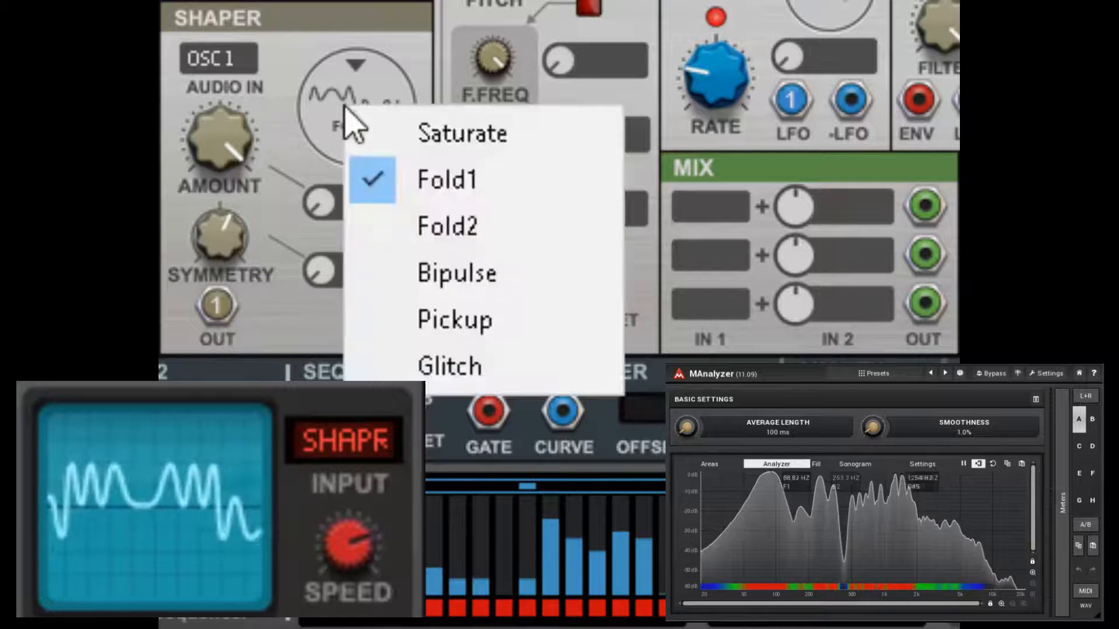
{"action": "left_click", "coordinate": [407, 220]}
{"action": "left_click_drag", "start_coordinate": [219, 242], "coordinate": [282, 255]}
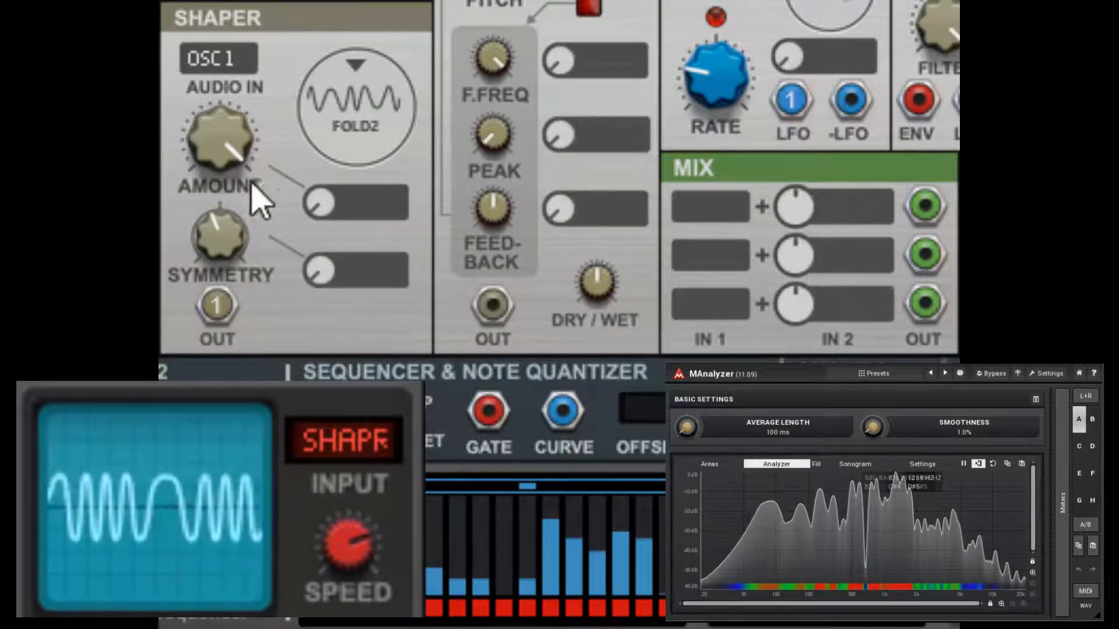
{"action": "left_click_drag", "start_coordinate": [240, 166], "coordinate": [240, 183]}
{"action": "left_click_drag", "start_coordinate": [232, 233], "coordinate": [314, 298]}
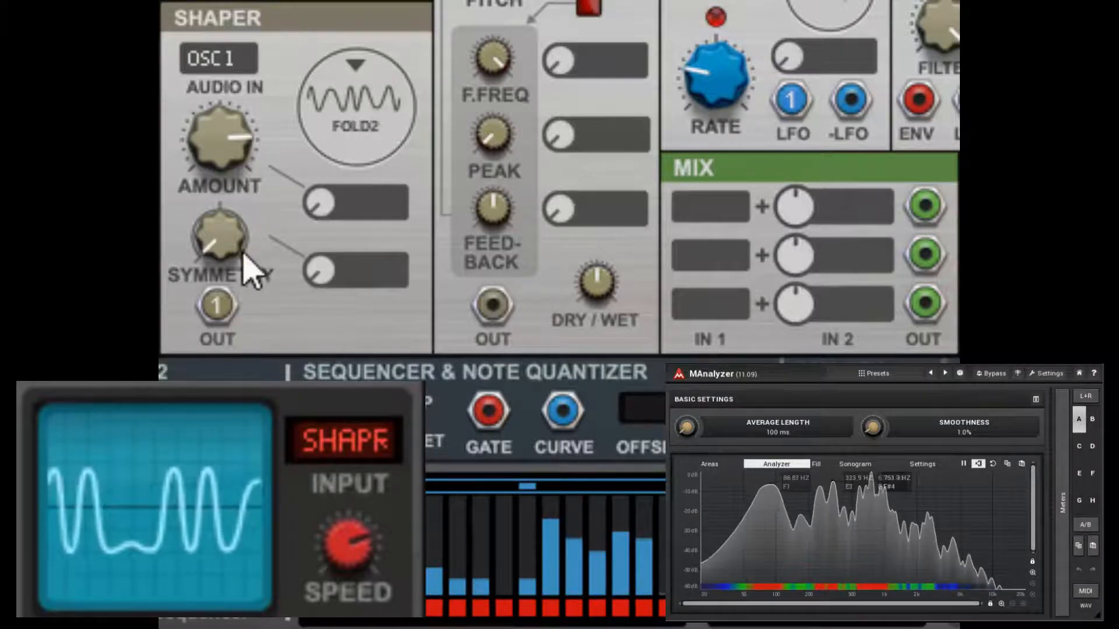
{"action": "left_click_drag", "start_coordinate": [249, 217], "coordinate": [262, 175]}
Step: Switch the shaper type to Glitch, raise the Amount to maximum, and sweep the Symmetry, returning it near centre
{"action": "left_click", "coordinate": [340, 99]}
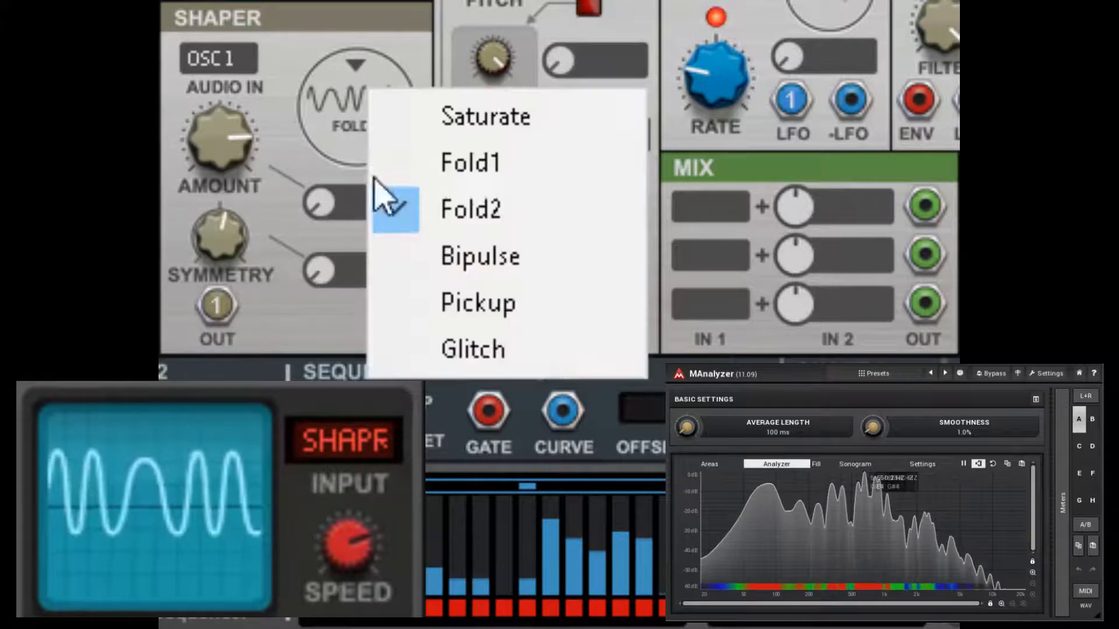
{"action": "left_click", "coordinate": [462, 350]}
{"action": "left_click_drag", "start_coordinate": [204, 240], "coordinate": [260, 233]}
{"action": "left_click_drag", "start_coordinate": [248, 155], "coordinate": [265, 105]}
{"action": "left_click_drag", "start_coordinate": [244, 224], "coordinate": [278, 268]}
Step: Patch the -LFO output into the Shaper's Symmetry modulation input and set its modulation amount well above half
{"action": "left_click_drag", "start_coordinate": [844, 106], "coordinate": [358, 231]}
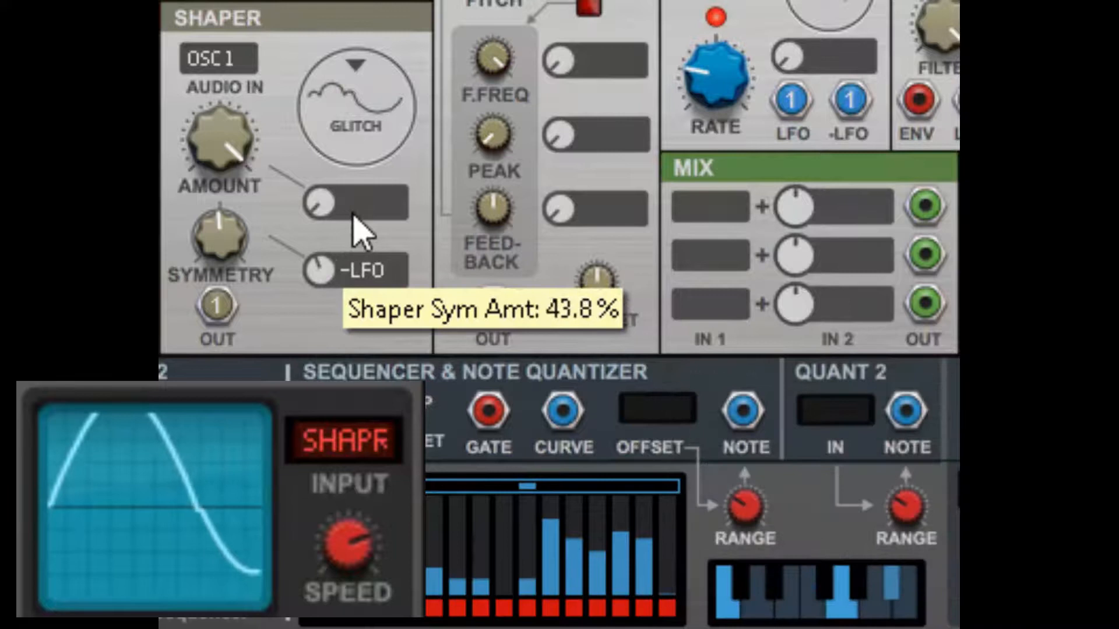
{"action": "left_click_drag", "start_coordinate": [323, 273], "coordinate": [374, 194]}
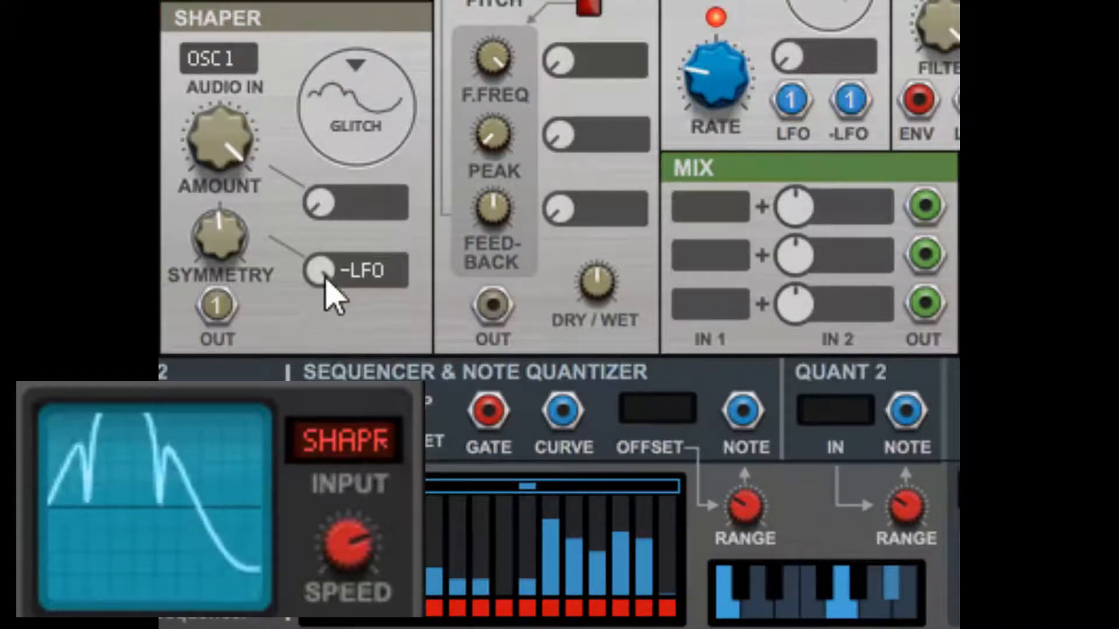
{"action": "left_click_drag", "start_coordinate": [325, 278], "coordinate": [325, 297]}
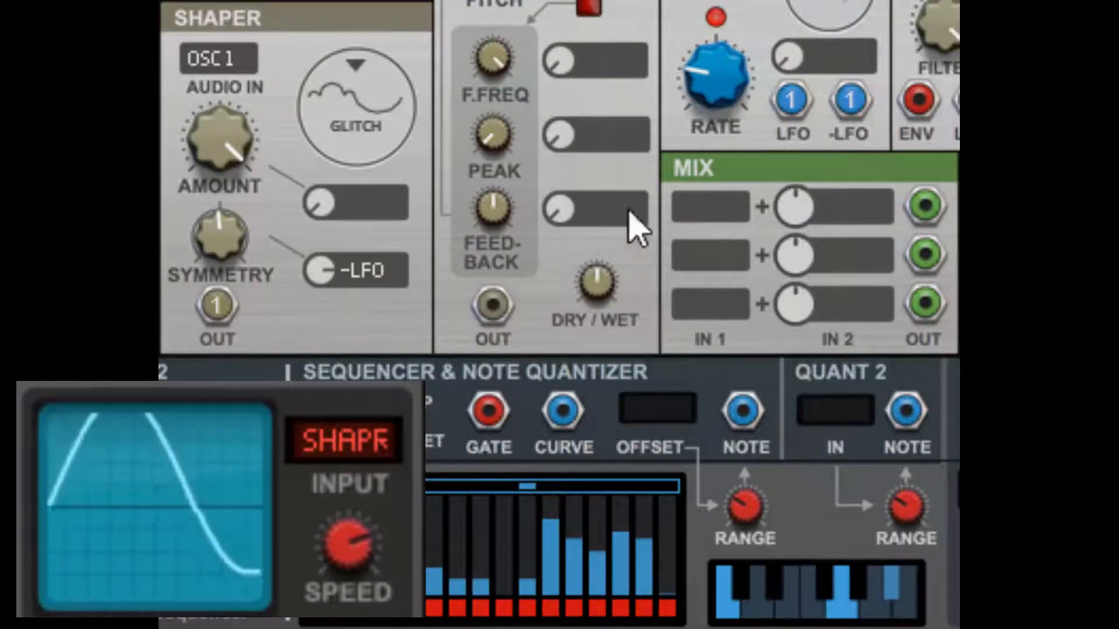
Step: Lower the modulated Shaper's Symmetry to -0.688 and raise it well above centre
{"action": "left_click_drag", "start_coordinate": [223, 237], "coordinate": [237, 299]}
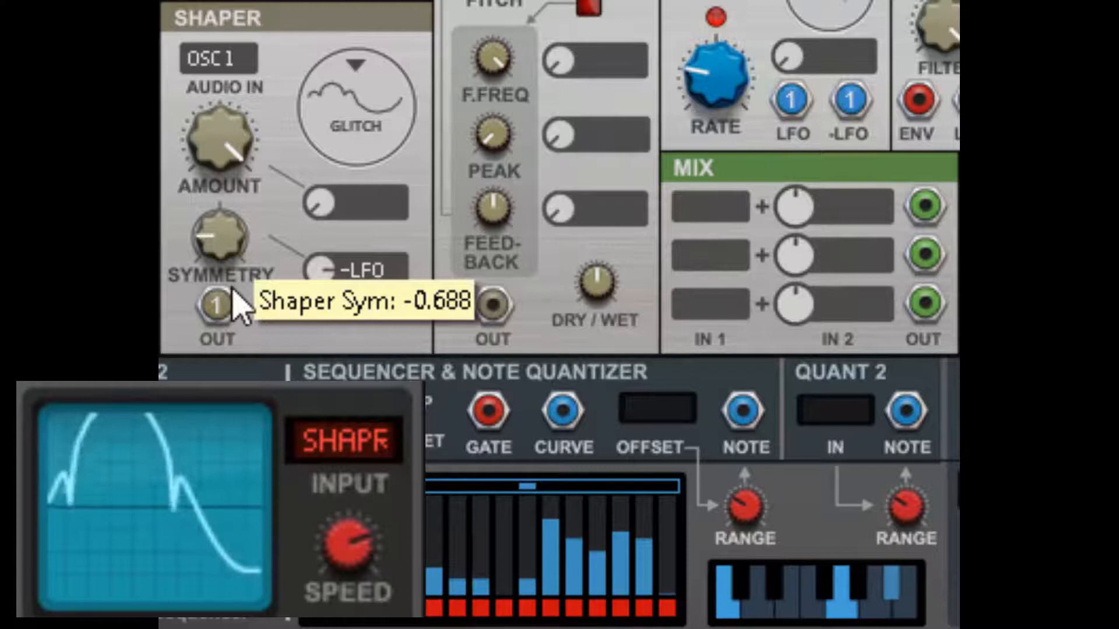
{"action": "right_click", "coordinate": [237, 299]}
{"action": "left_click", "coordinate": [176, 277]}
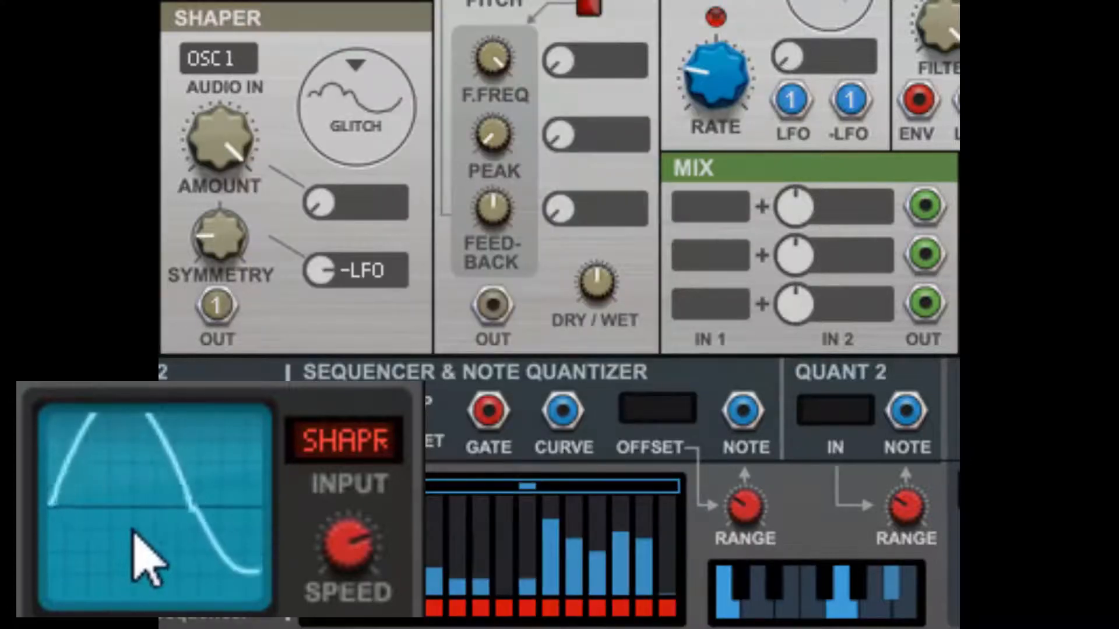
{"action": "left_click_drag", "start_coordinate": [235, 271], "coordinate": [292, 195]}
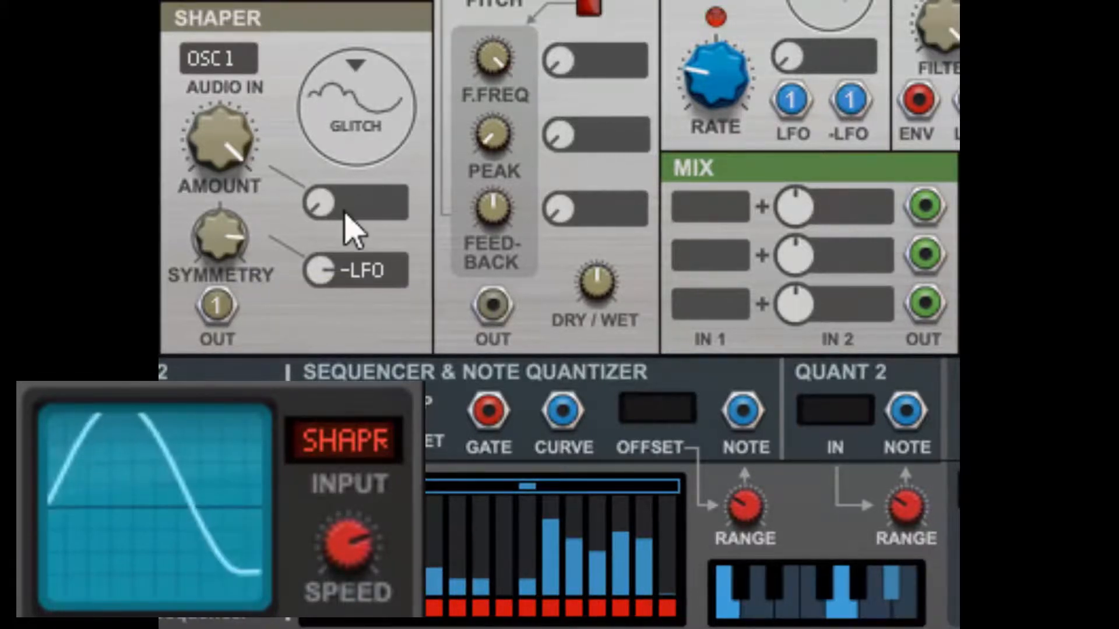
Step: Show the patch cables and connect the Clock & LFO triangle output to the Shaper's Amount modulation input
{"action": "mouse_move", "coordinate": [332, 165]}
{"action": "left_click_drag", "start_coordinate": [332, 164], "coordinate": [687, 5]}
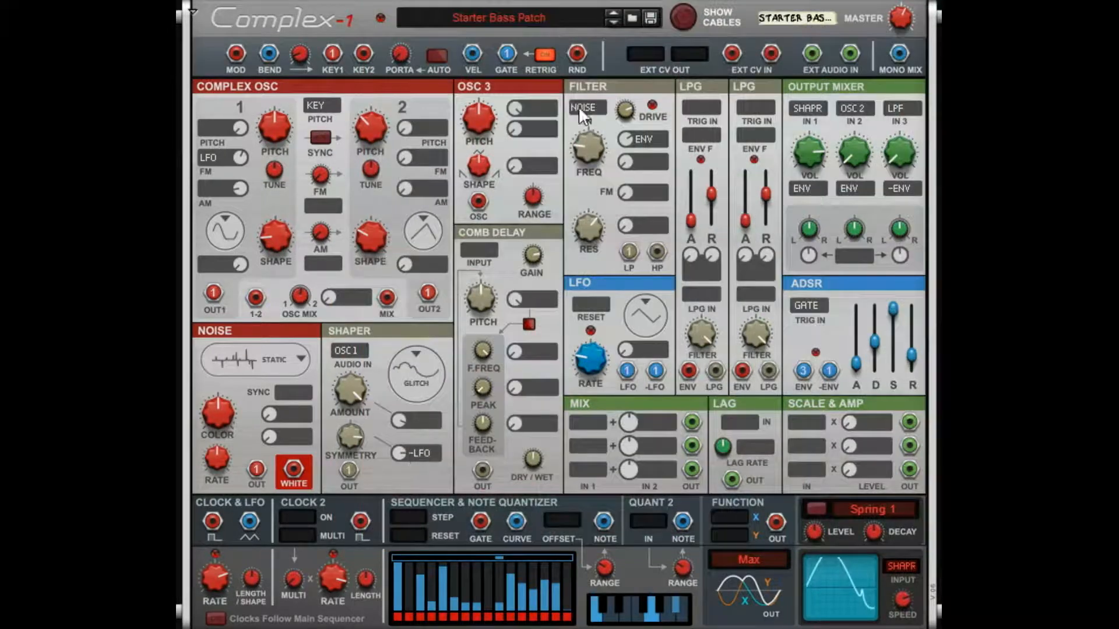
{"action": "left_click", "coordinate": [681, 19]}
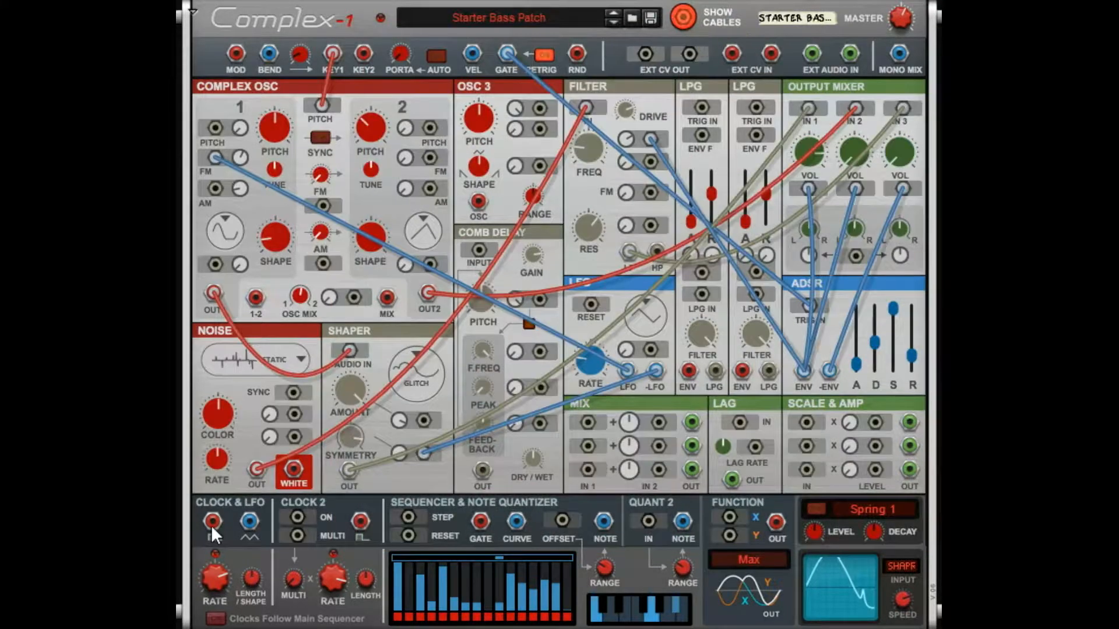
{"action": "left_click_drag", "start_coordinate": [250, 520], "coordinate": [431, 417]}
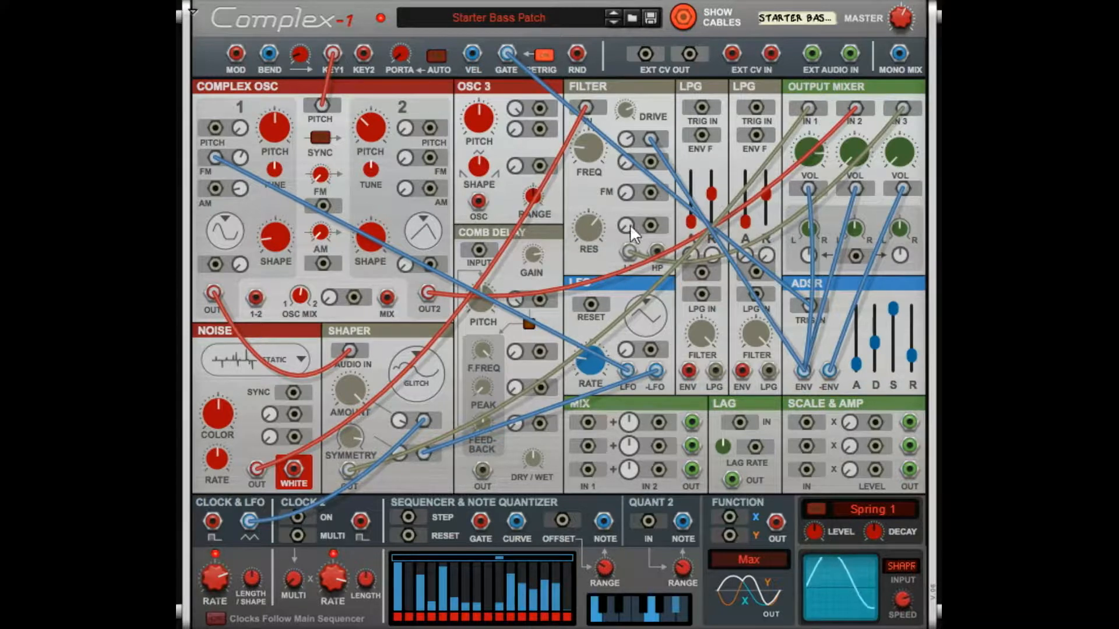
Step: Modulate the Shaper's Amount from the first LPG's ENV output, with GATE patched to its TRIG IN and the attack slightly raised
{"action": "left_click_drag", "start_coordinate": [690, 367], "coordinate": [424, 417]}
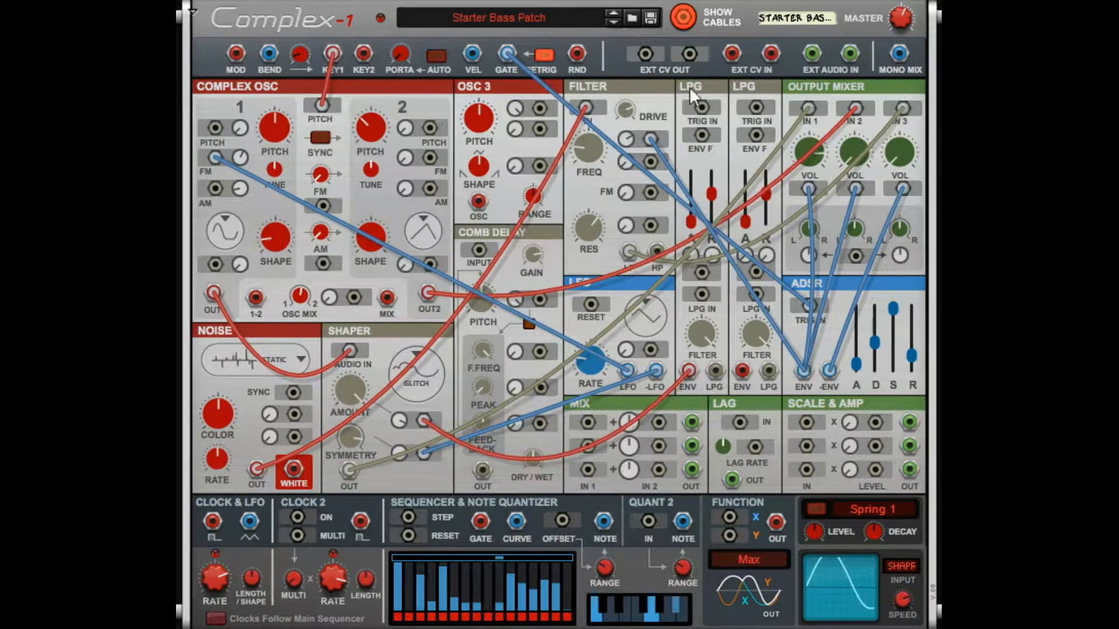
{"action": "left_click_drag", "start_coordinate": [509, 51], "coordinate": [701, 108]}
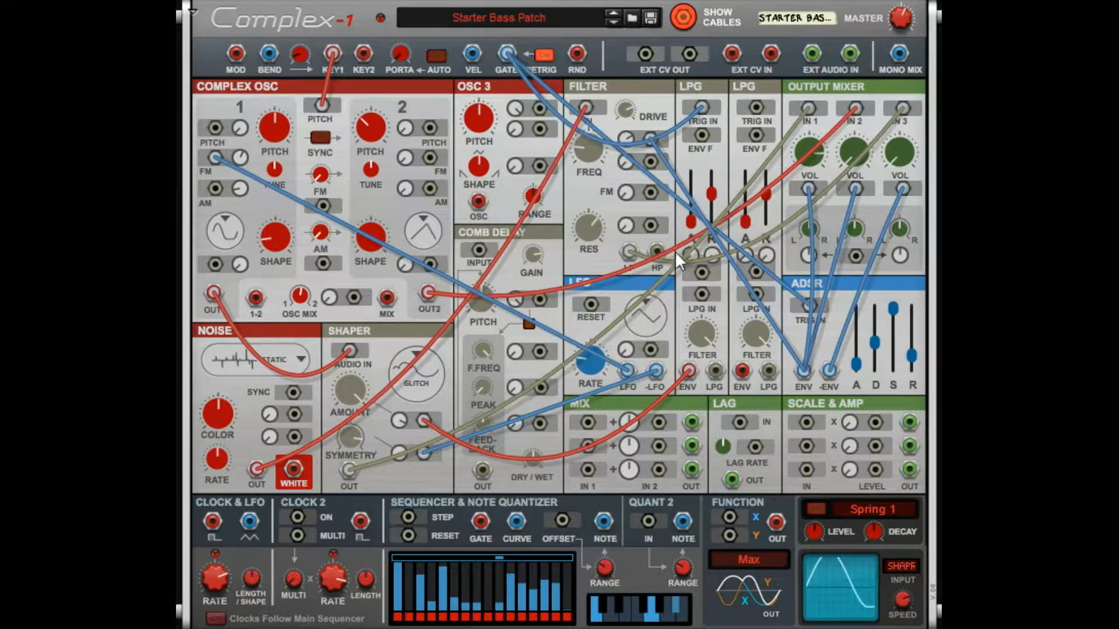
{"action": "left_click_drag", "start_coordinate": [690, 222], "coordinate": [690, 218]}
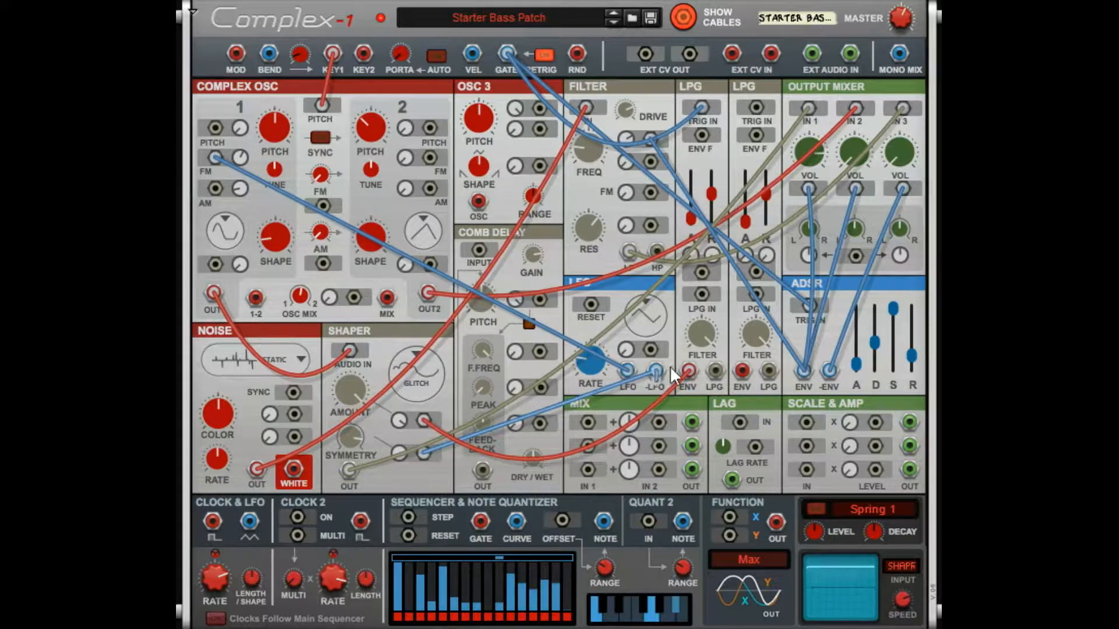
Step: Disconnect the -LFO cable from the Symmetry modulation input and switch the shaper type to Fold1
{"action": "left_click_drag", "start_coordinate": [425, 453], "coordinate": [427, 438]}
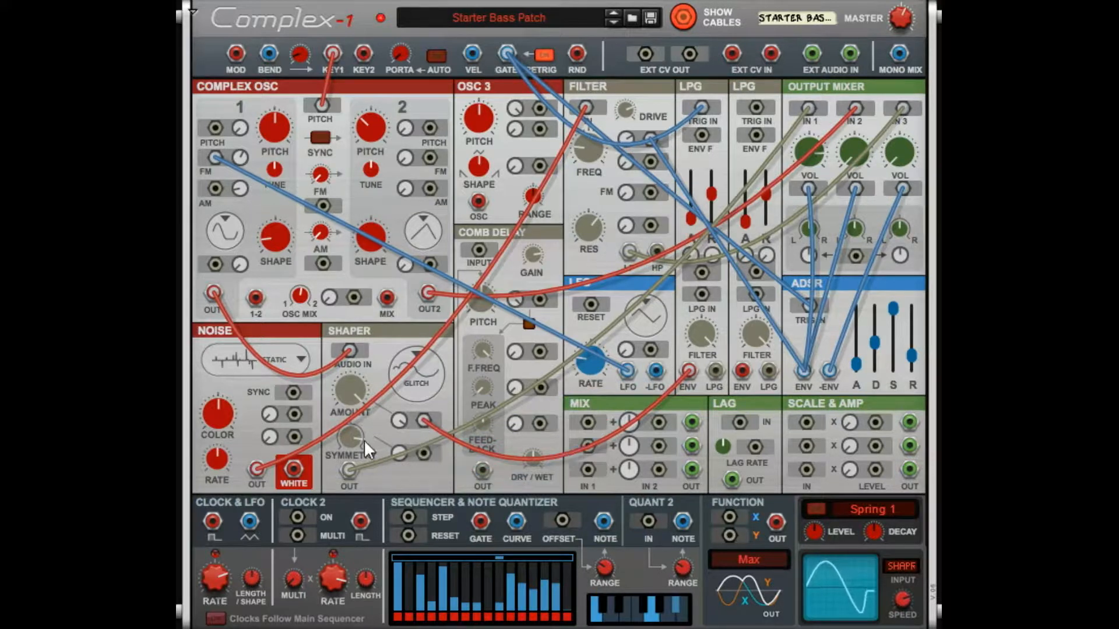
{"action": "left_click", "coordinate": [421, 373]}
{"action": "left_click", "coordinate": [437, 407]}
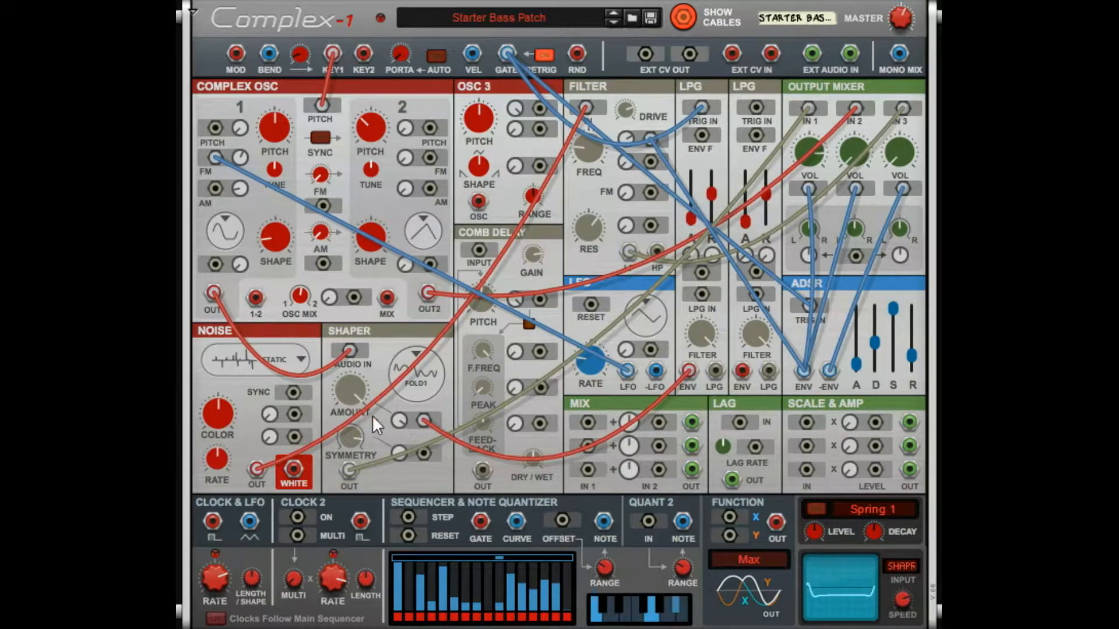
Step: Adjust the Shaper's Amount and raise the first LPG's attack and release sliders slightly
{"action": "left_click_drag", "start_coordinate": [356, 399], "coordinate": [505, 353]}
{"action": "left_click_drag", "start_coordinate": [689, 217], "coordinate": [719, 216]}
{"action": "left_click_drag", "start_coordinate": [690, 176], "coordinate": [719, 181]}
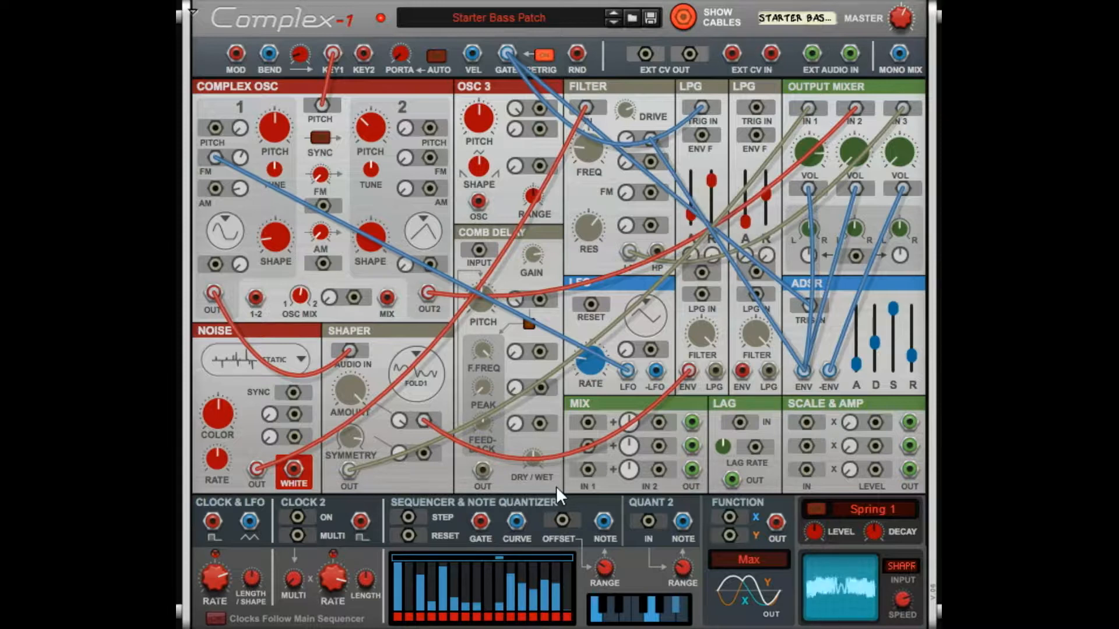
Step: Rebalance the Output Mixer by adjusting the second channel's volume and lowering the first channel's volume below half
{"action": "left_click_drag", "start_coordinate": [856, 145], "coordinate": [874, 54]}
{"action": "left_click_drag", "start_coordinate": [911, 103], "coordinate": [928, 0]}
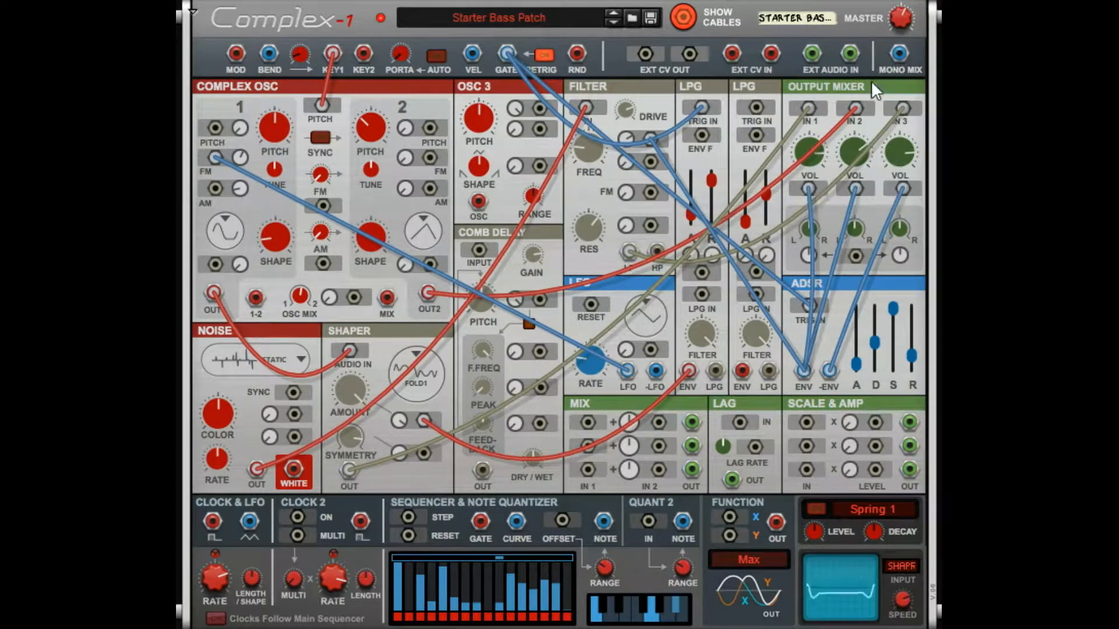
{"action": "left_click_drag", "start_coordinate": [857, 143], "coordinate": [874, 110]}
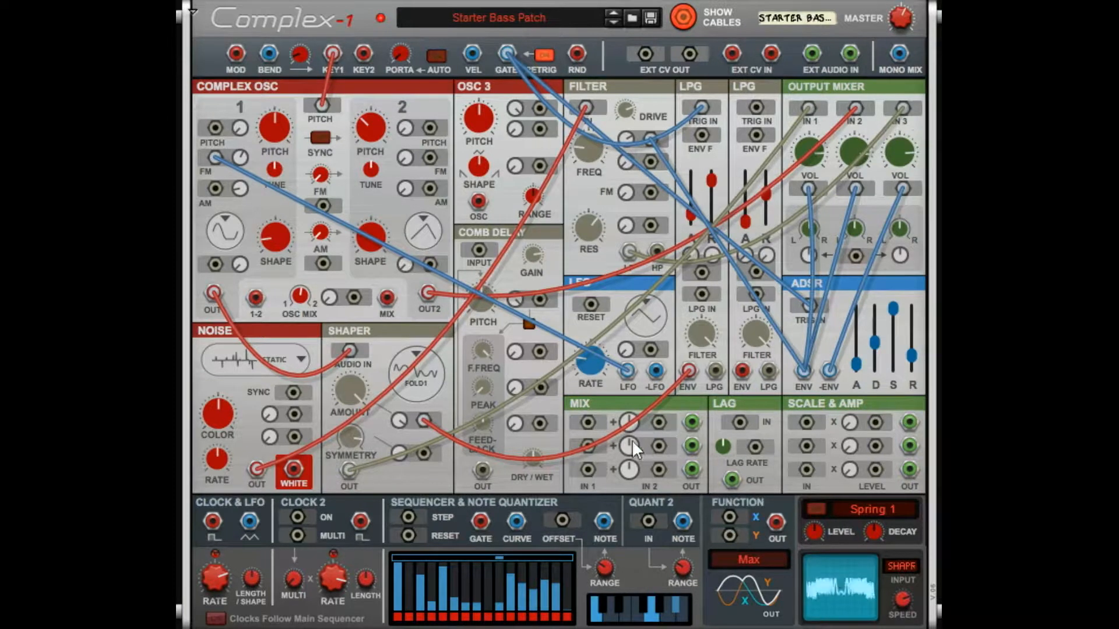
{"action": "left_click_drag", "start_coordinate": [796, 150], "coordinate": [806, 206]}
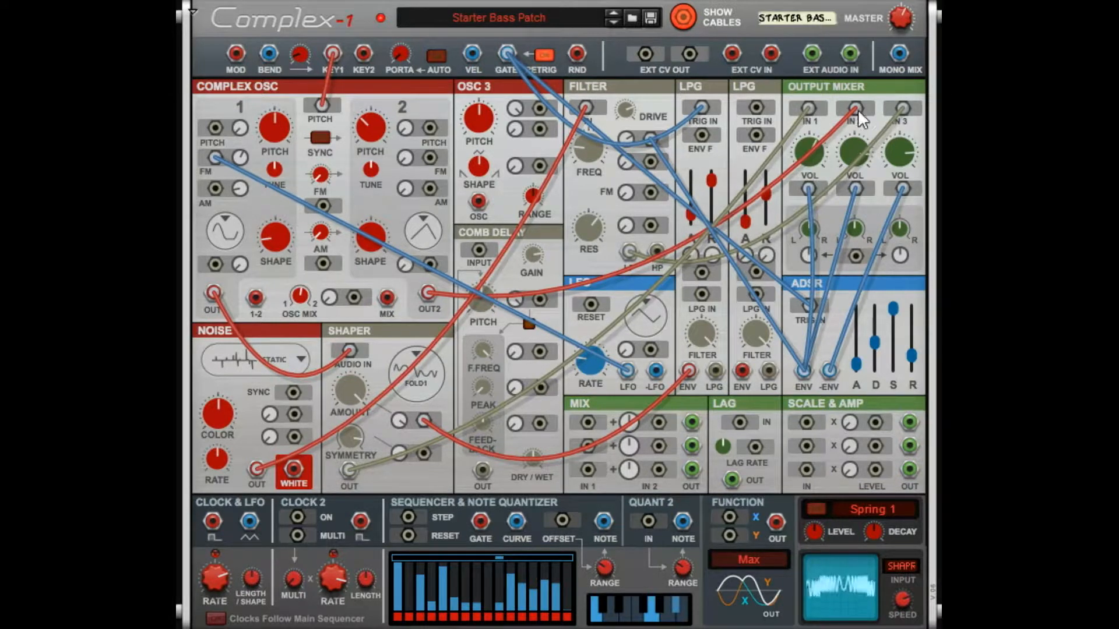
{"action": "left_click_drag", "start_coordinate": [815, 147], "coordinate": [811, 194]}
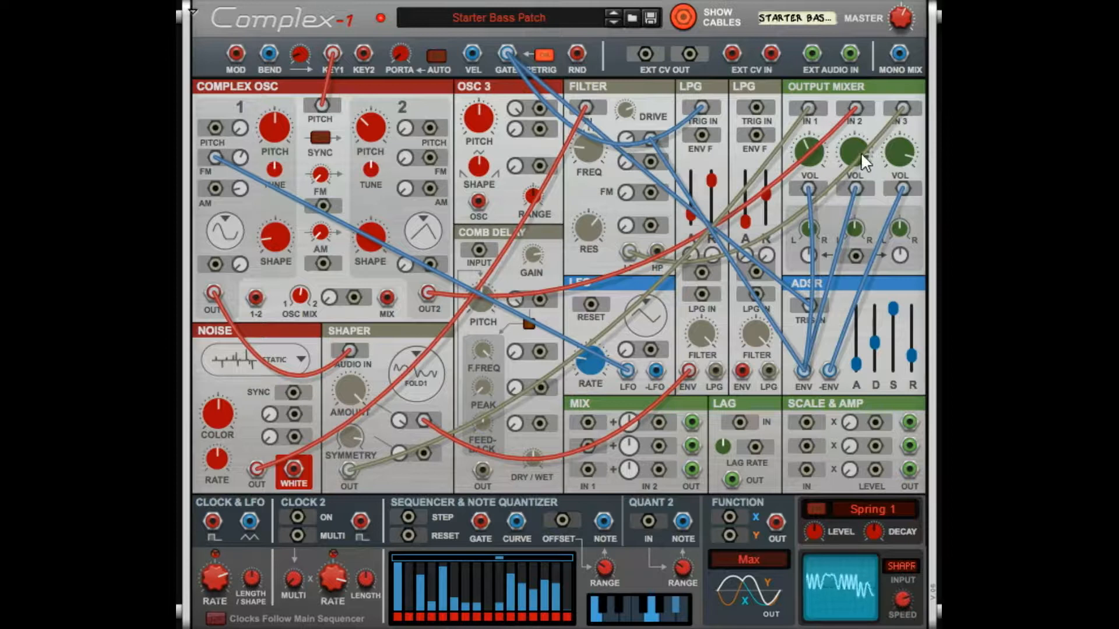
Step: Lower the Shaper's Amount, raise the mixer's first volume and adjust its second, and hide the patch cables
{"action": "left_click_drag", "start_coordinate": [351, 402], "coordinate": [422, 484]}
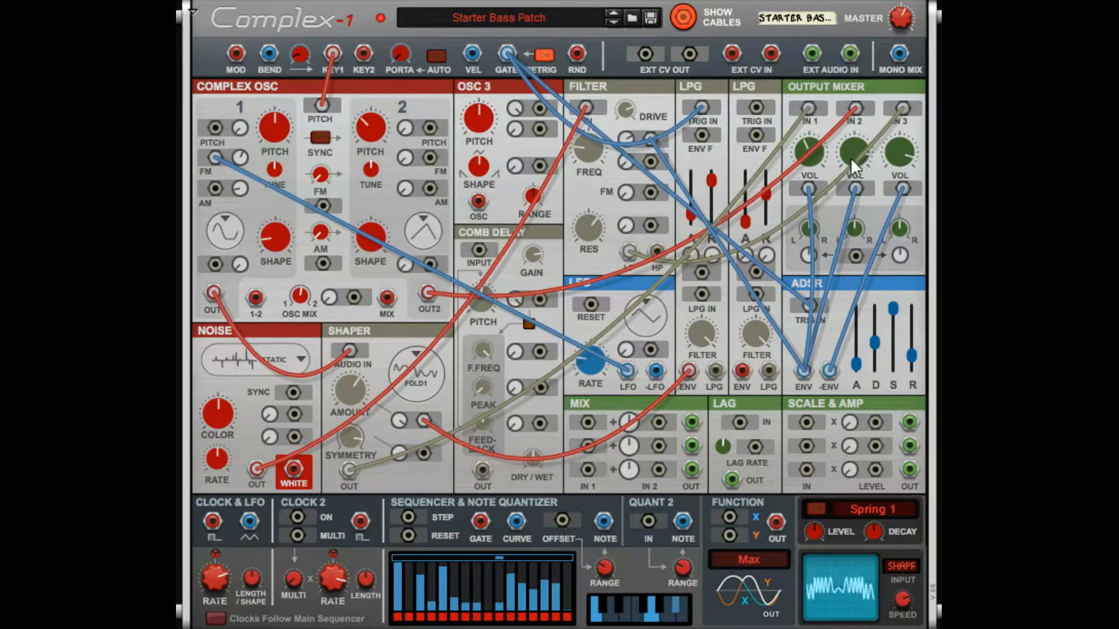
{"action": "left_click_drag", "start_coordinate": [811, 149], "coordinate": [837, 43]}
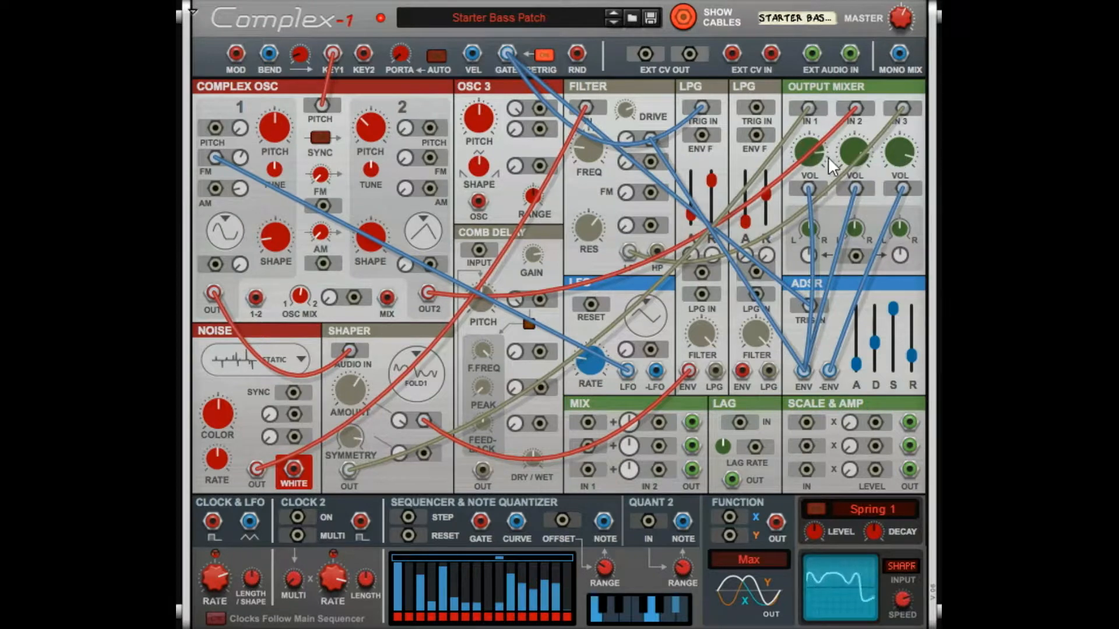
{"action": "left_click_drag", "start_coordinate": [856, 169], "coordinate": [886, 205]}
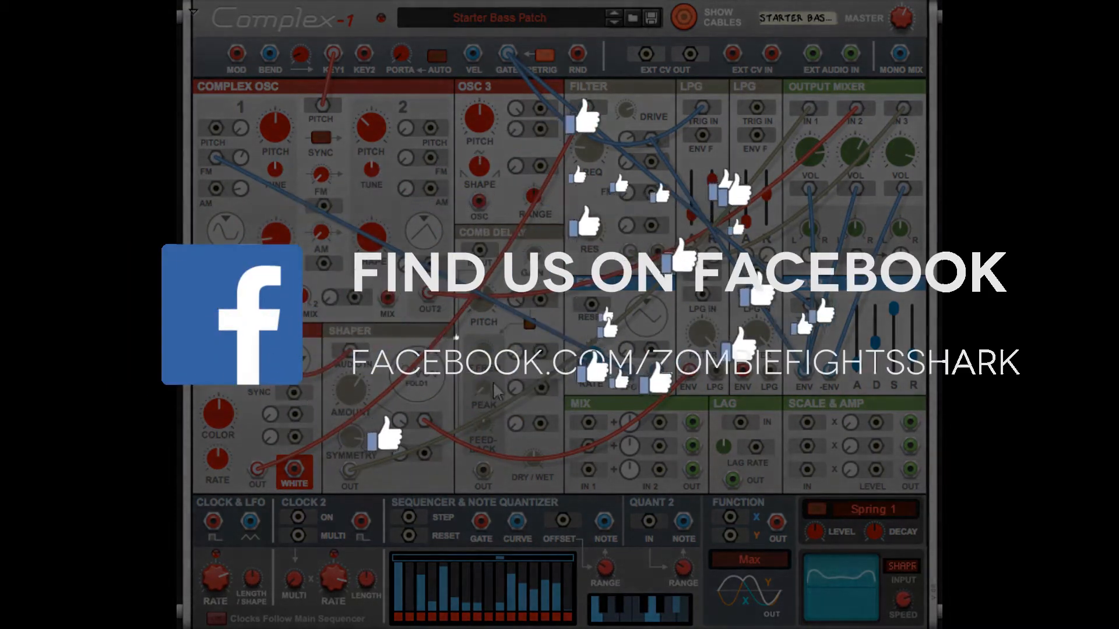
{"action": "left_click", "coordinate": [692, 19]}
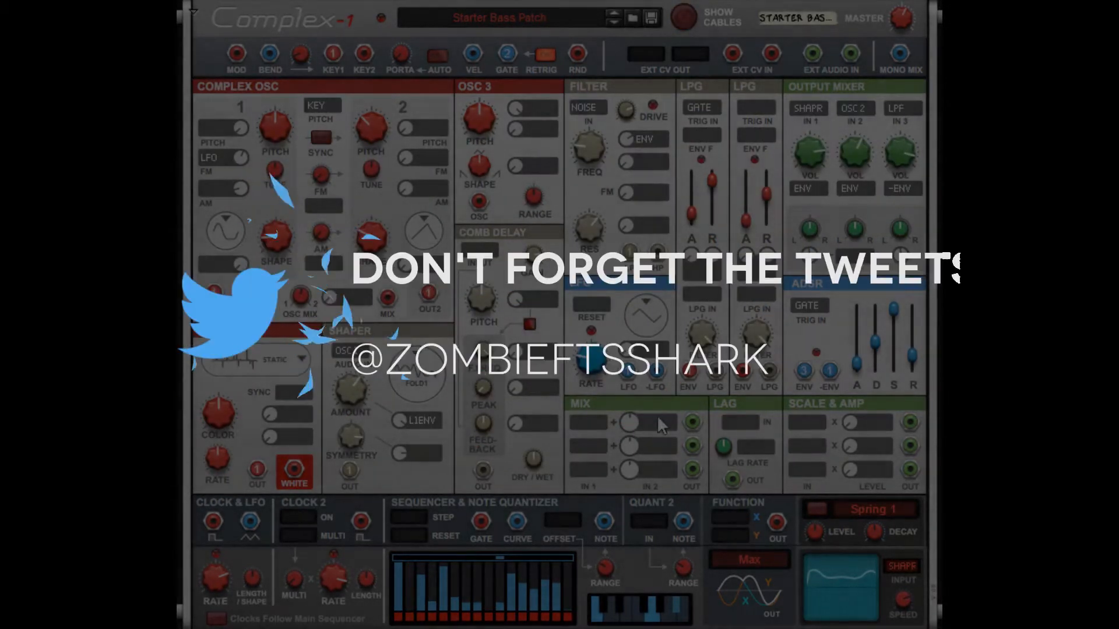